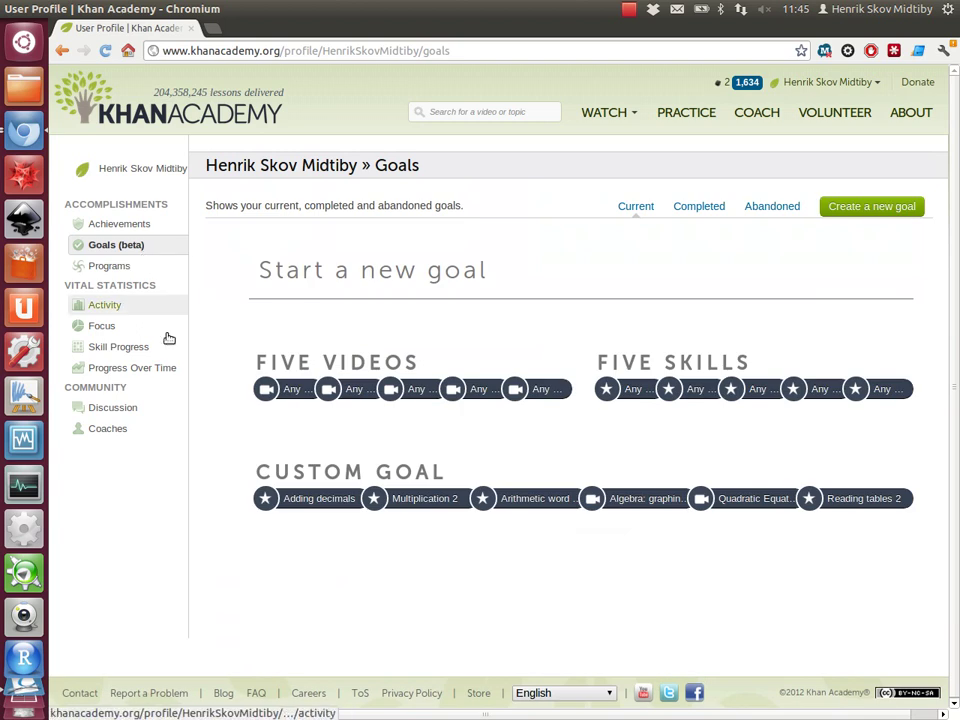
Step: Start a custom goal, search the skills for "systems" and add Solutions to systems of equations
mouse_move(302, 506)
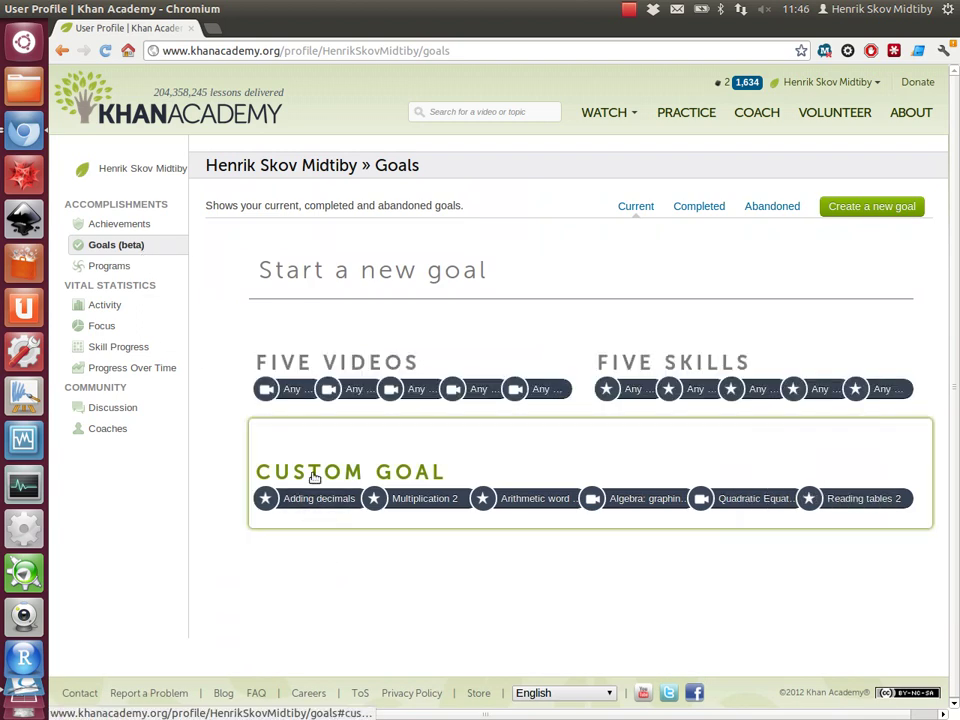
left_click(377, 446)
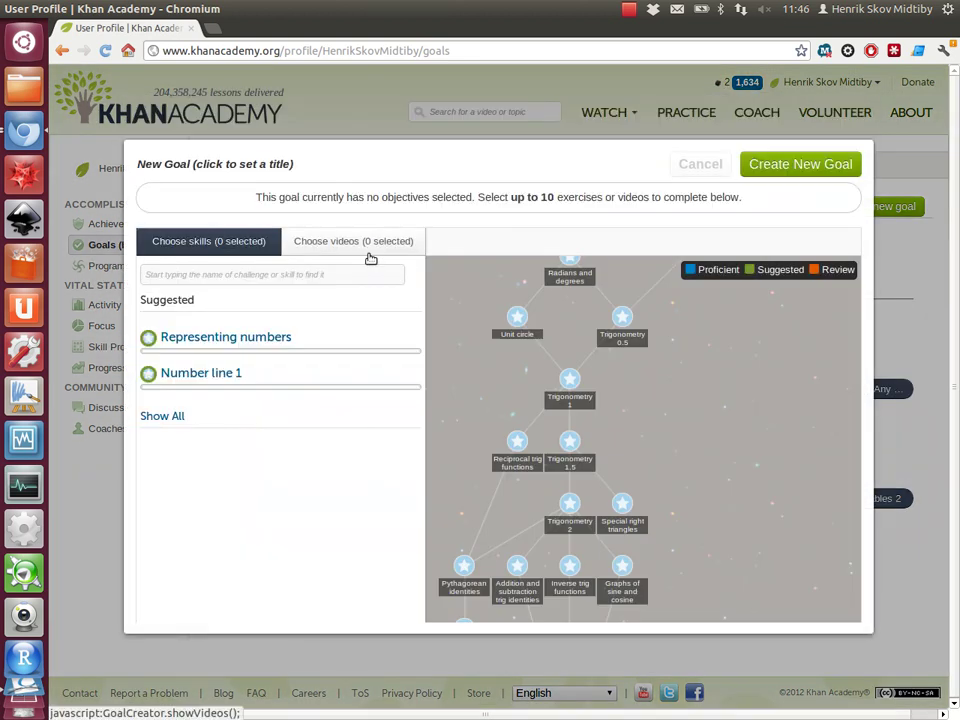
left_click(250, 274)
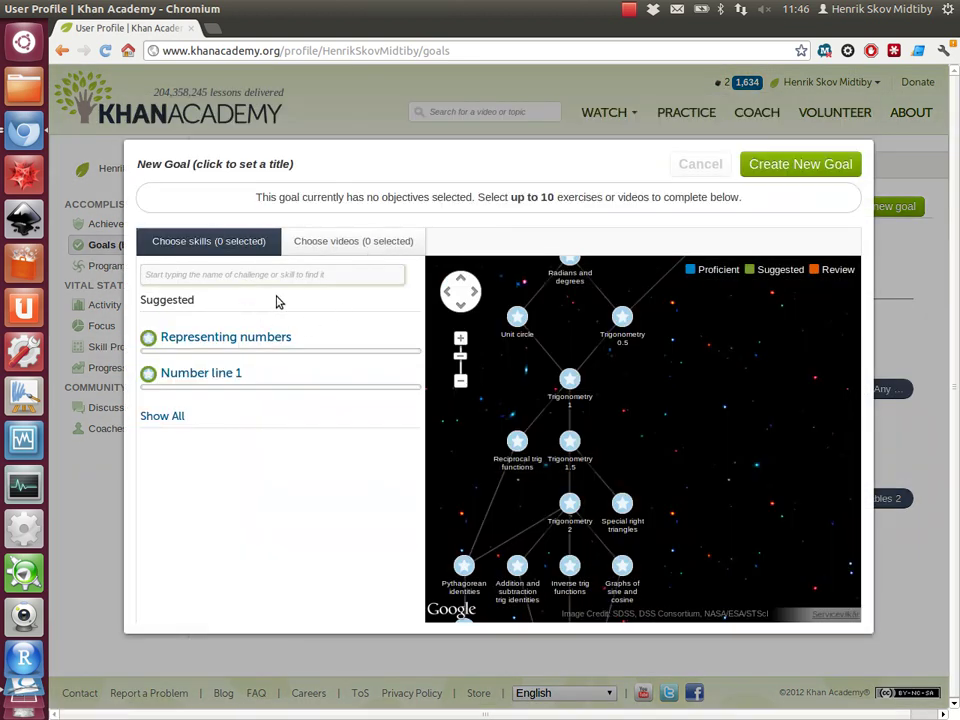
type("systems")
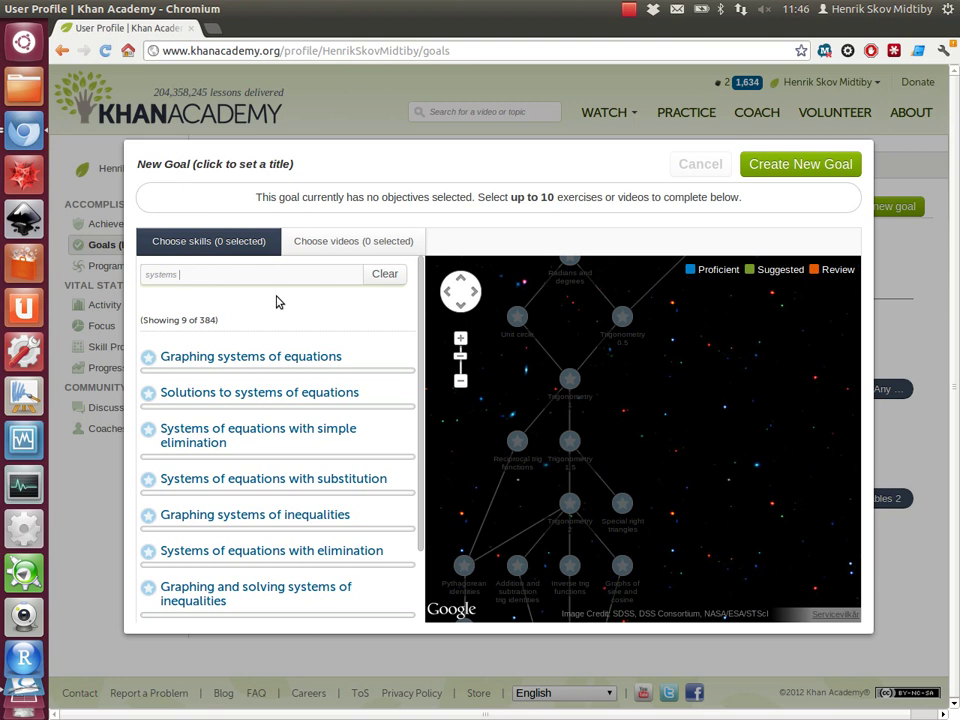
left_click(265, 395)
Step: Search the skills for "quadrati" and add Quadratic formula to the goal
left_click(226, 300)
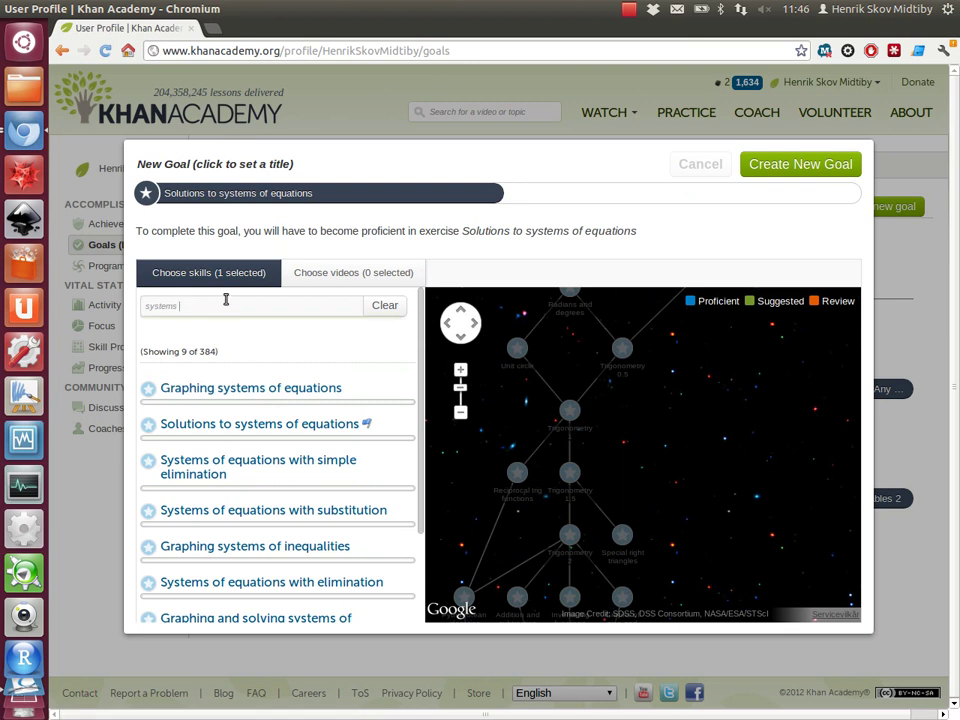
type("quadrat")
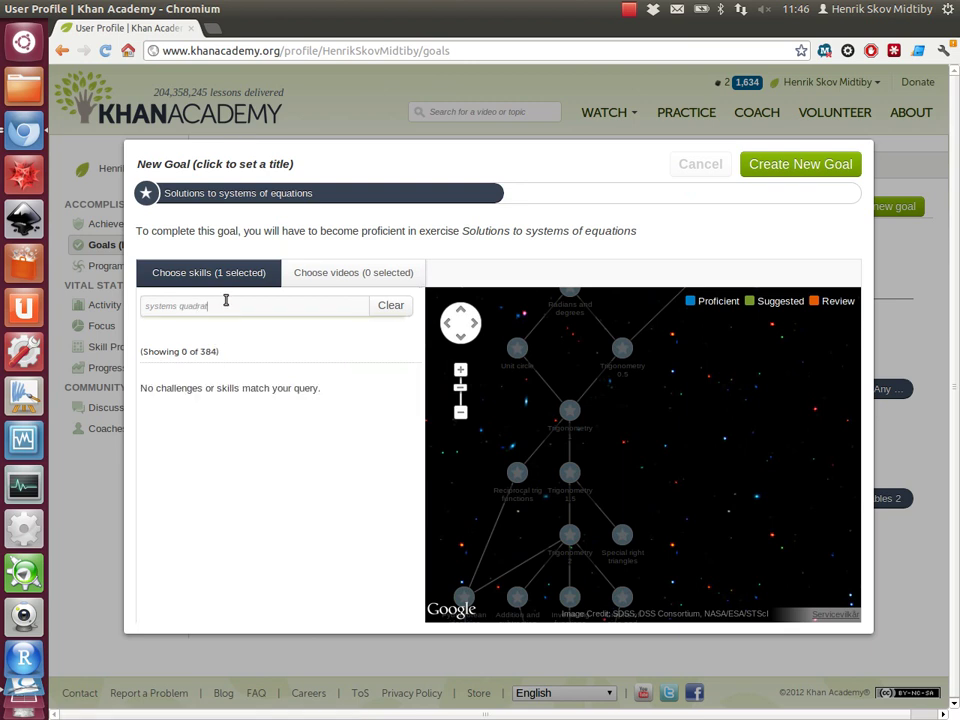
key("Delete")
key("Delete")
key("Delete")
key("Delete")
key("Delete")
key("Delete")
key("Delete")
key("Delete")
key("End")
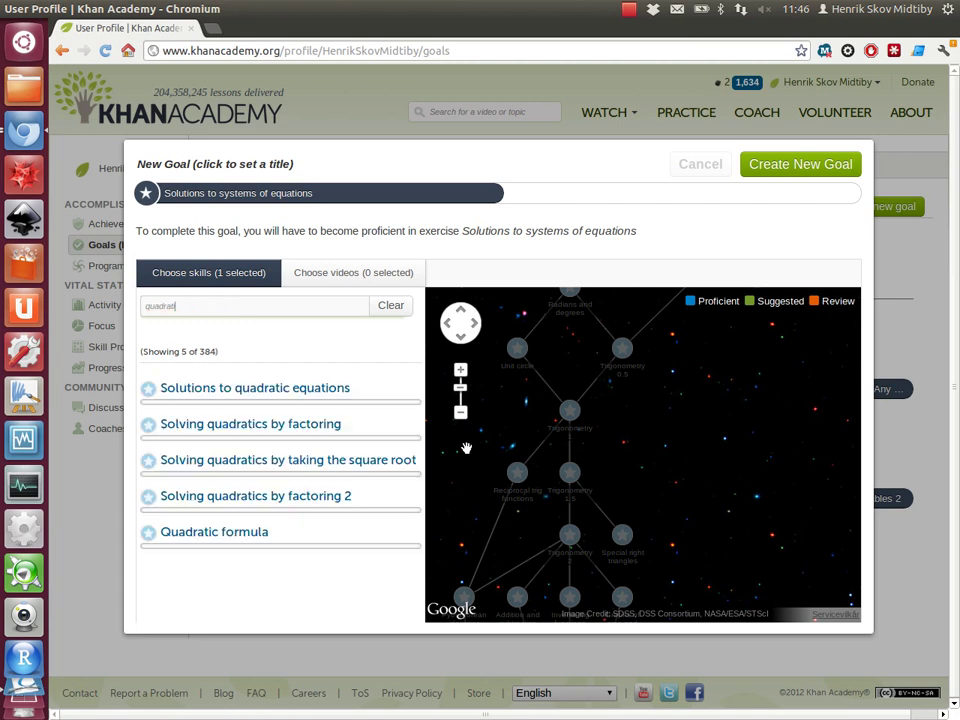
left_click(255, 534)
Step: Search the skills for "solving" and add Solving equations in terms of a variable to the goal
double_click(197, 308)
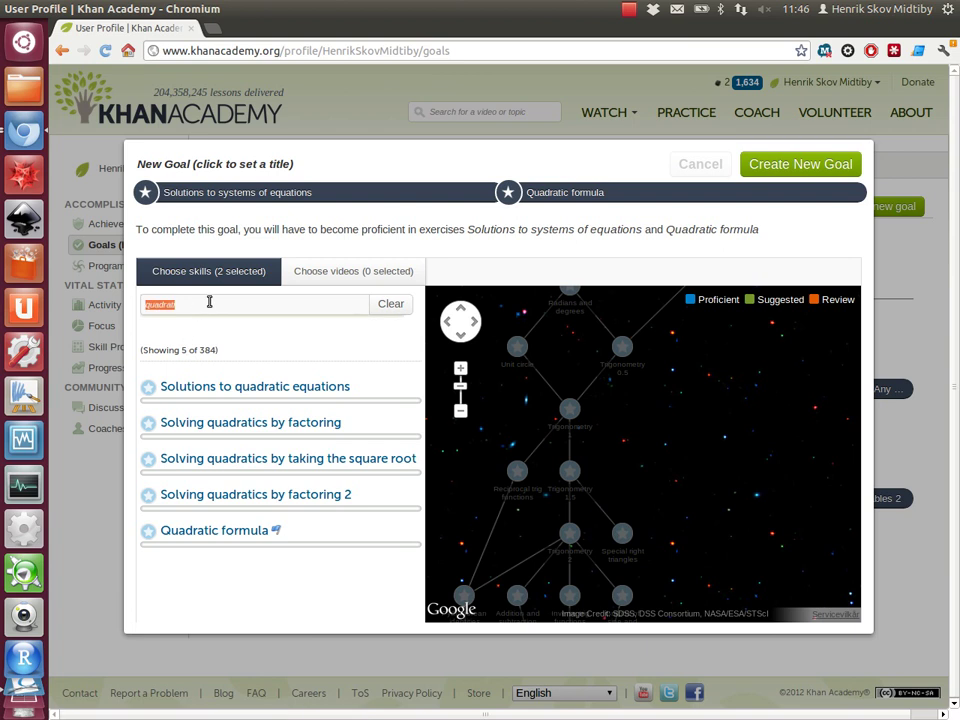
type("solvin")
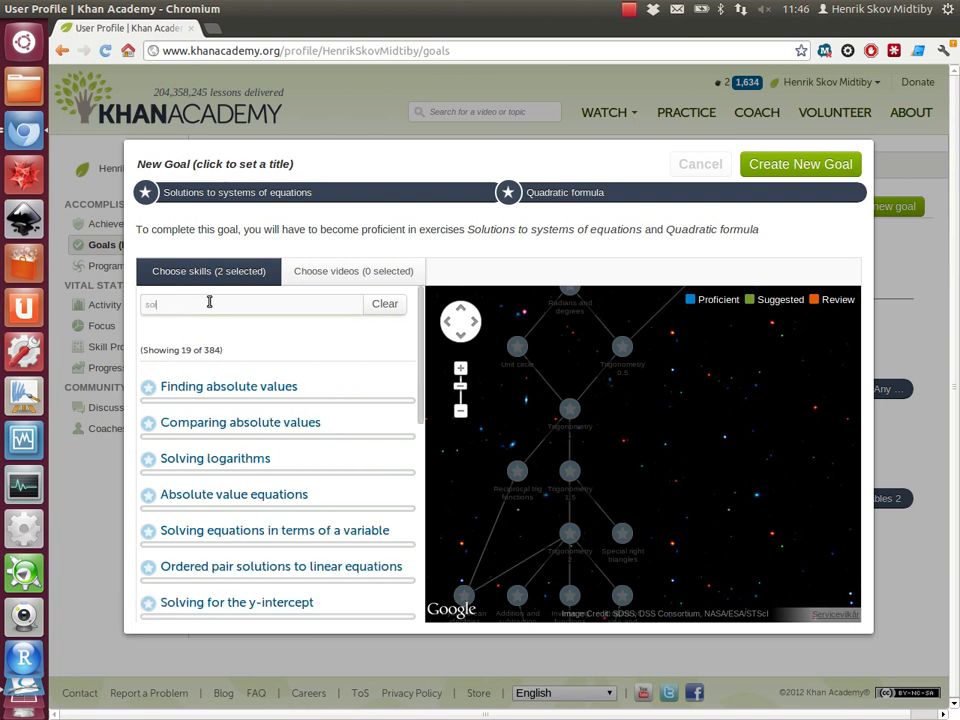
type("g for a")
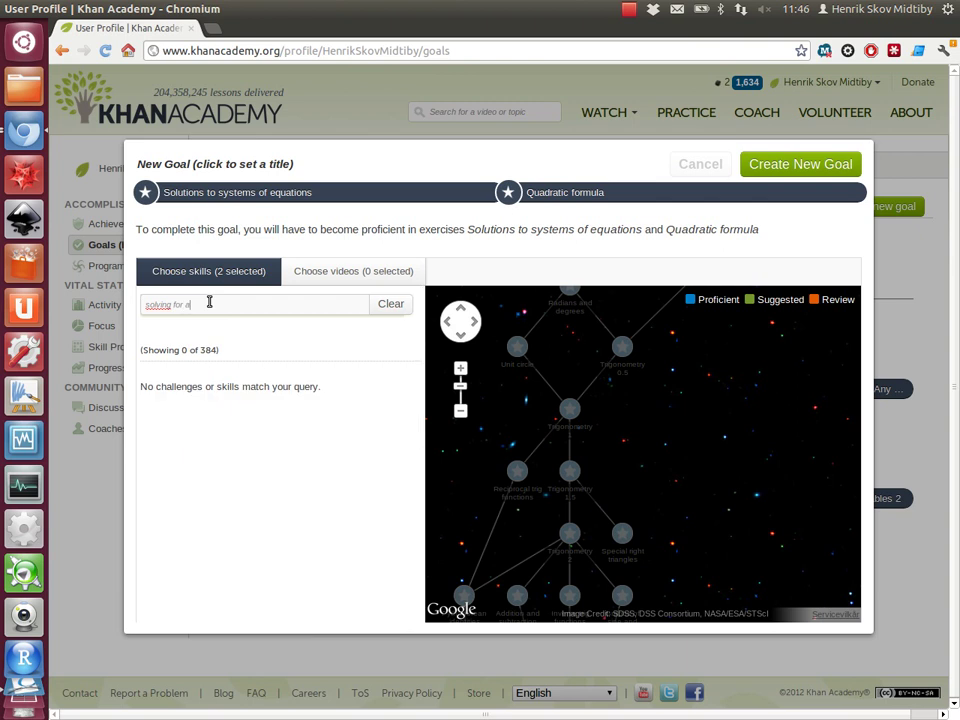
key("BackSpace")
key("BackSpace")
key("BackSpace")
key("BackSpace")
key("BackSpace")
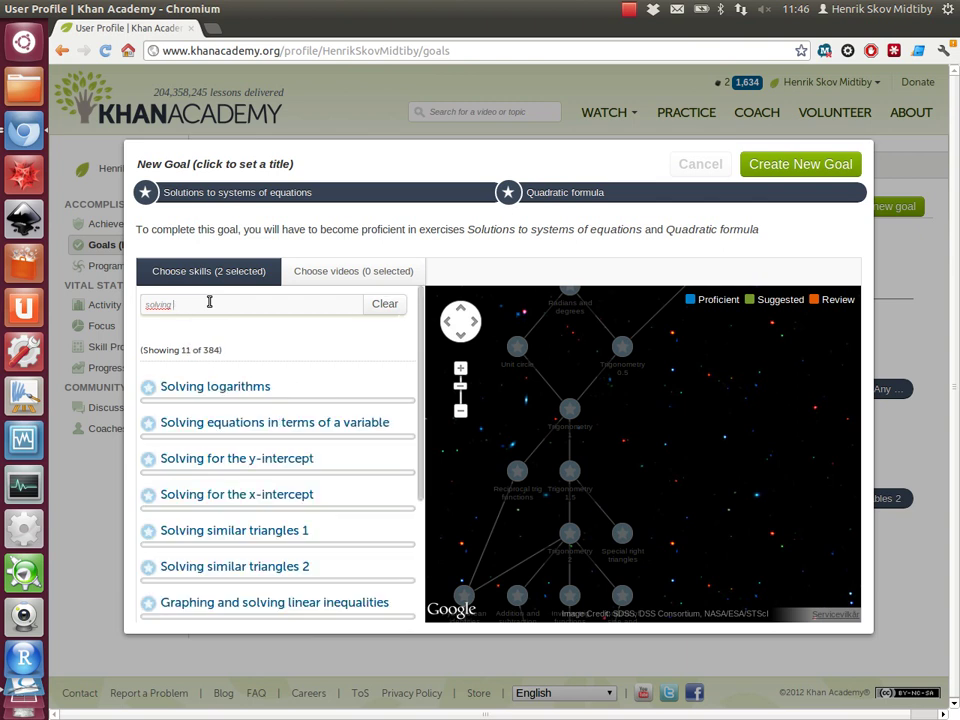
left_click(358, 422)
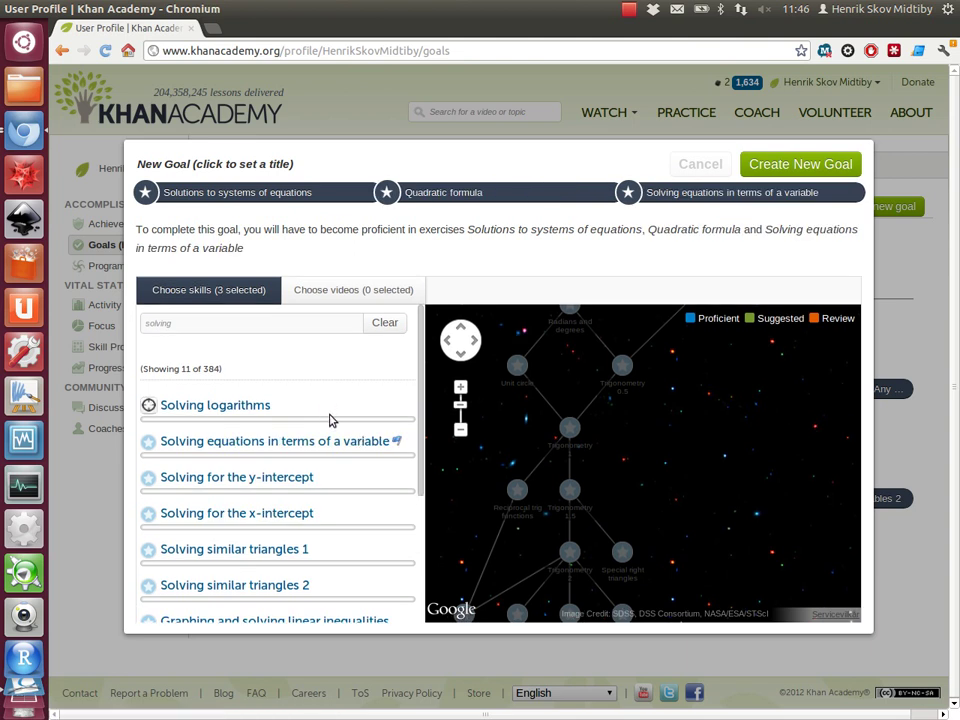
Step: Search the skills for "trigo" and add Trigonometry 1 and Trigonometry 2 to the goal
left_click(249, 325)
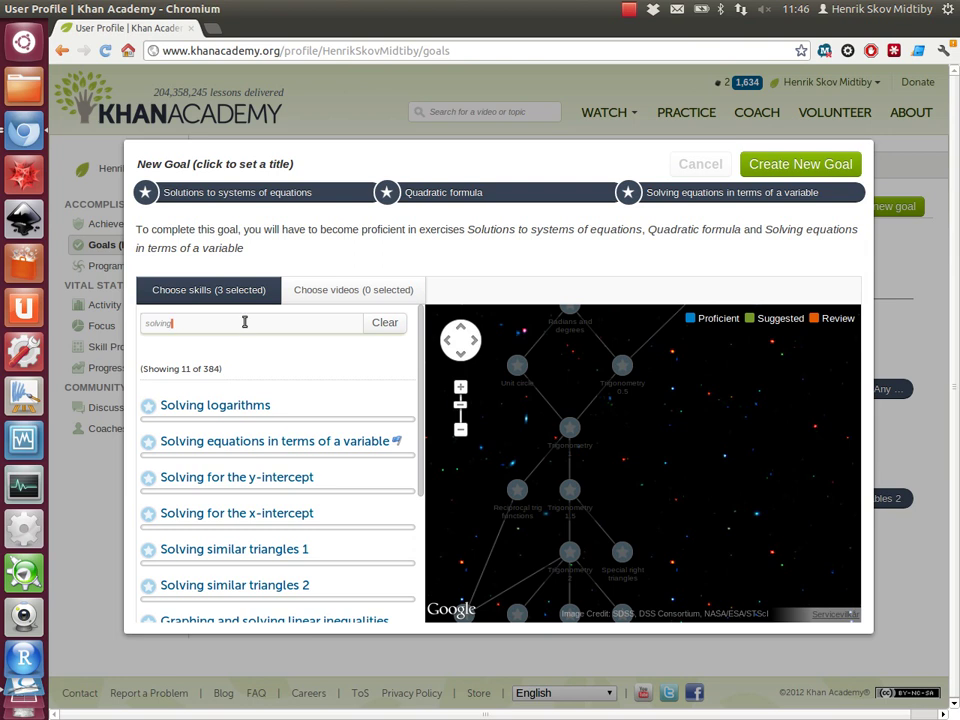
key("BackSpace")
key("BackSpace")
key("BackSpace")
key("BackSpace")
key("BackSpace")
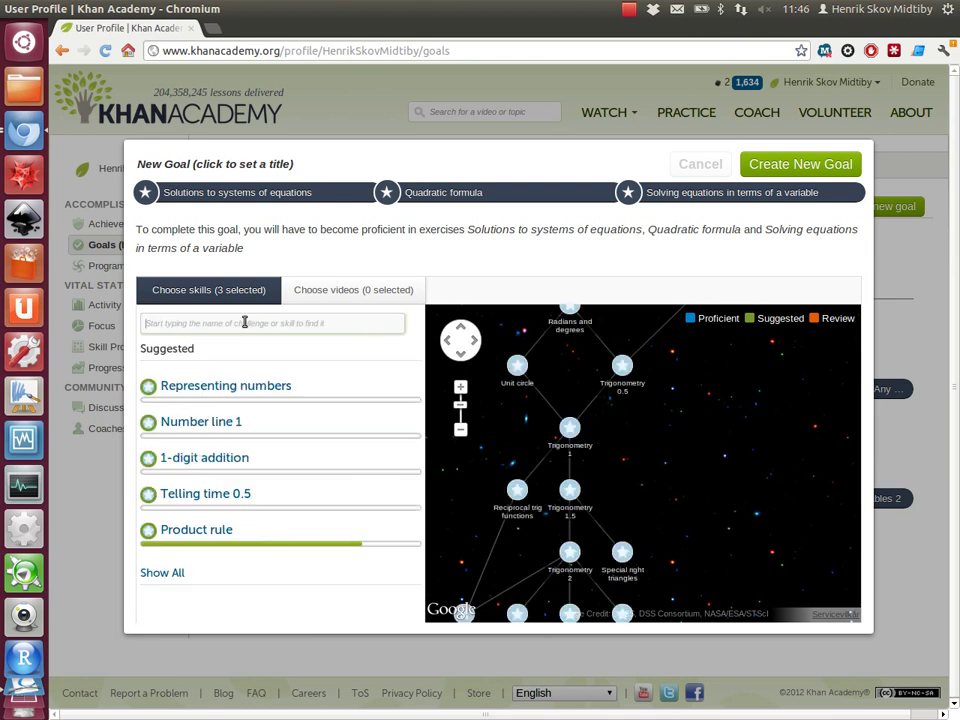
type("trigo")
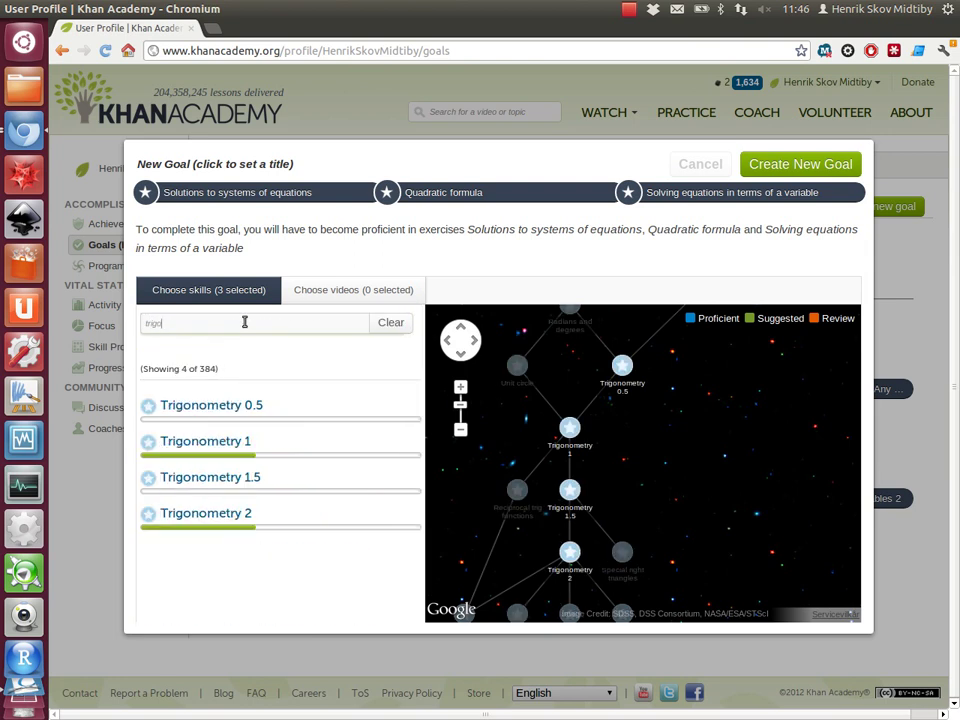
left_click(236, 442)
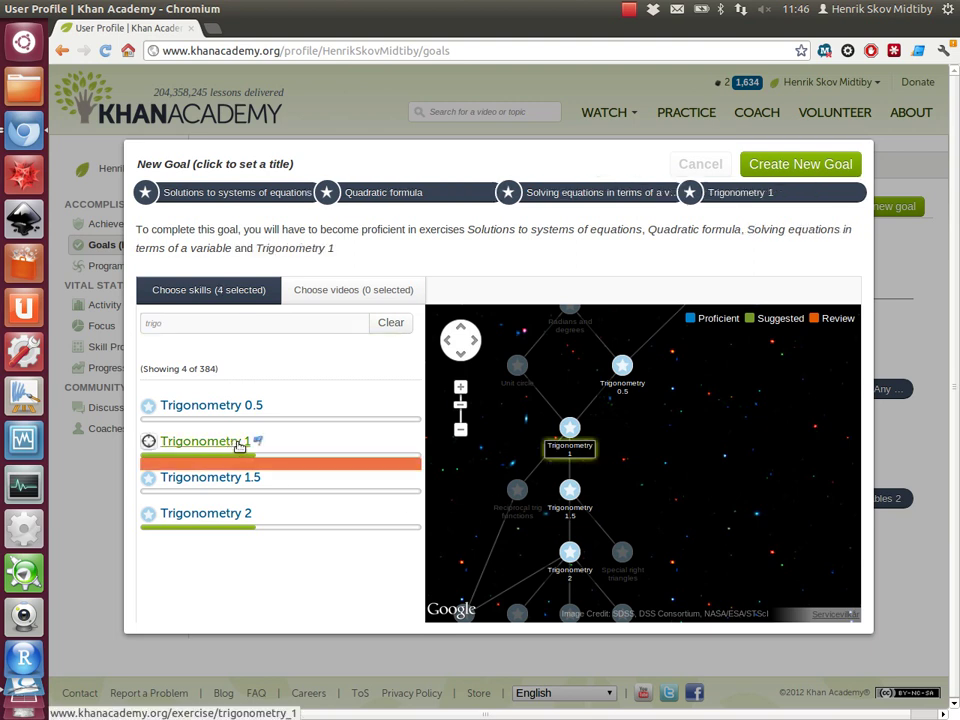
left_click(240, 514)
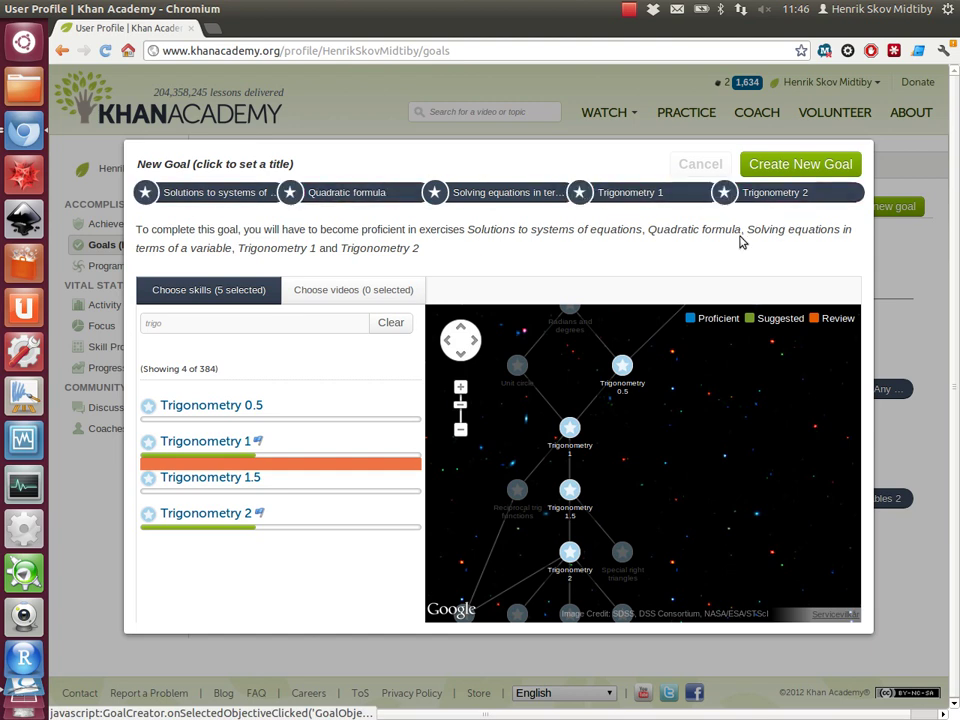
Step: Create the new goal and open its Solutions to systems of equations exercise
left_click(797, 164)
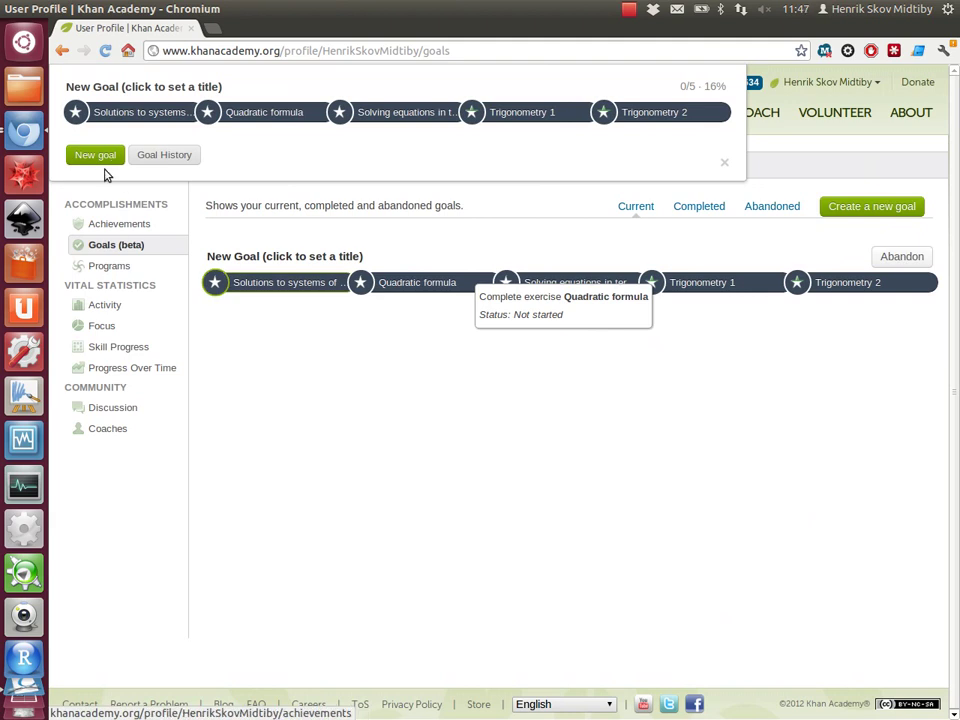
left_click(724, 163)
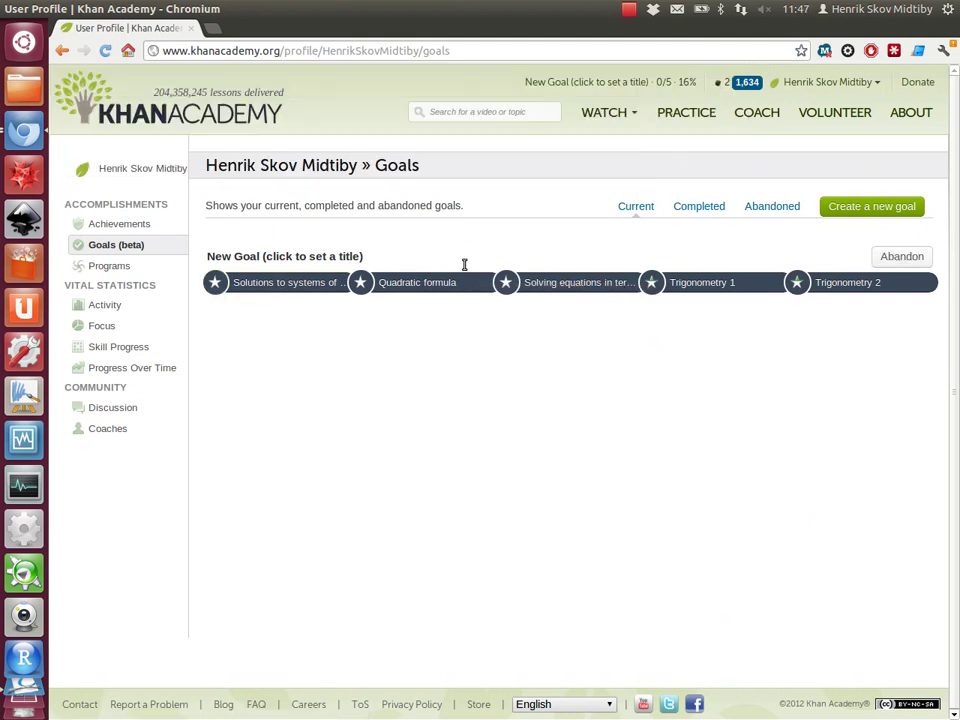
left_click(628, 84)
left_click(133, 115)
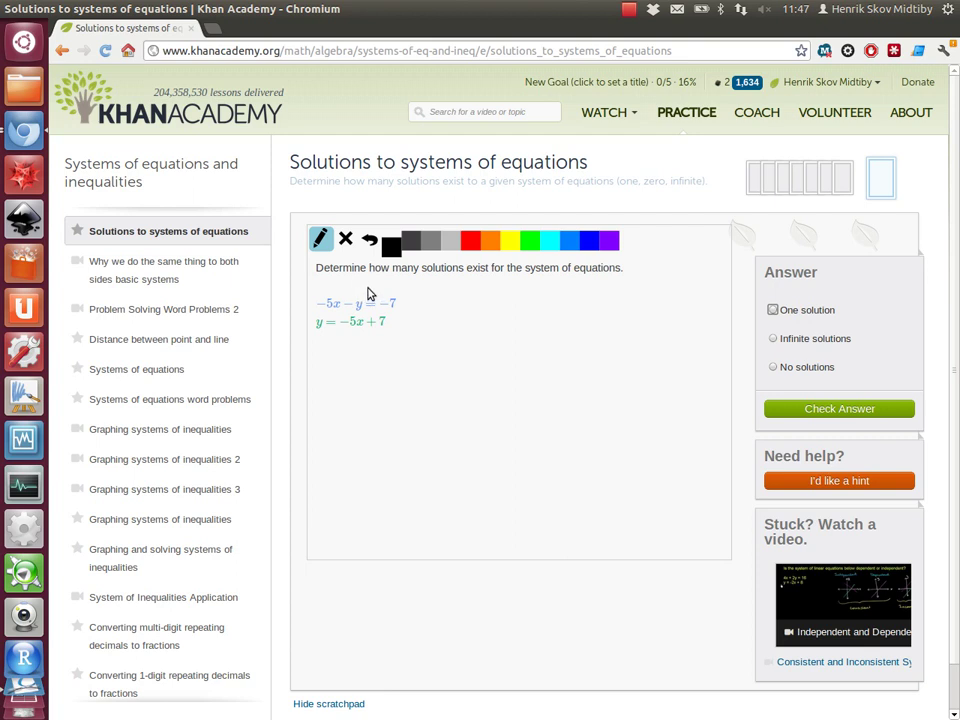
Step: Open the Systems of equations exercise, then underline x, y and "for y" in the task and mark the second equation with an arrow
left_click(178, 371)
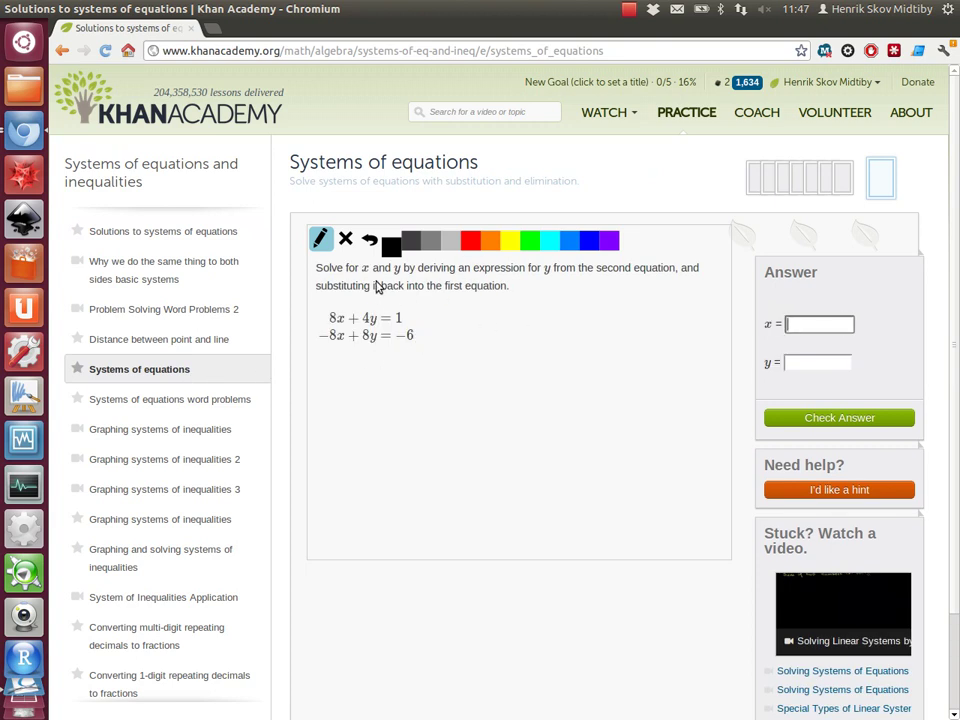
left_click_drag(357, 279, 403, 276)
left_click_drag(529, 283, 559, 283)
left_click_drag(433, 331, 436, 344)
Step: Write the rearranged second equation, 8y = -6 + 8x, by hand on the scratchpad below the given equations
mouse_move(361, 386)
left_mouse_down()
mouse_move(354, 372)
mouse_move(383, 371)
mouse_move(370, 403)
left_mouse_up()
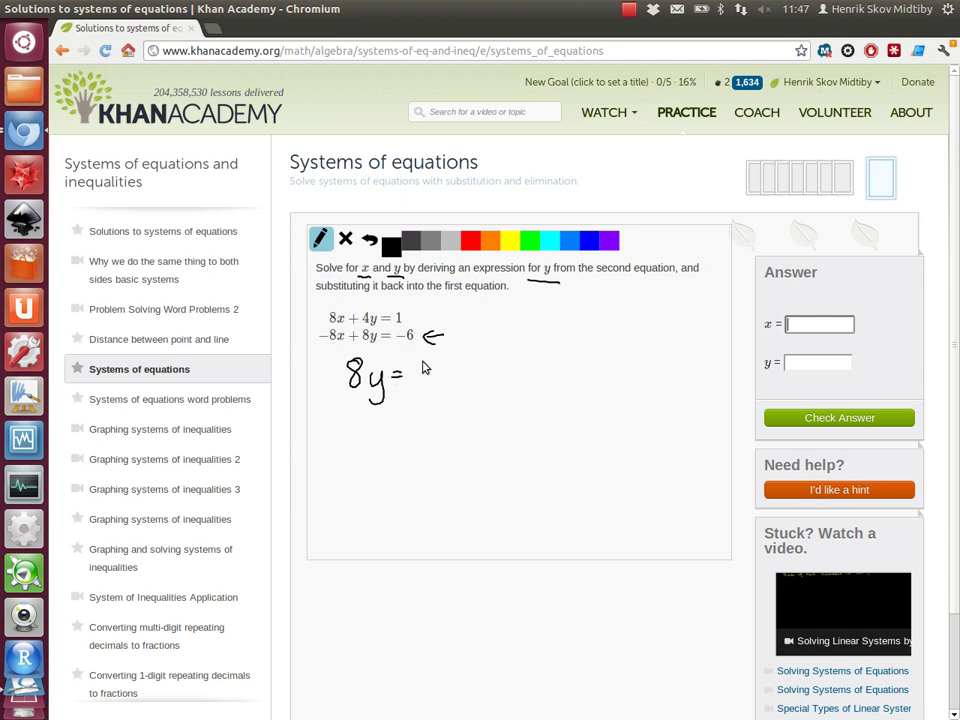
left_click_drag(413, 375, 426, 374)
mouse_move(441, 362)
left_mouse_down()
mouse_move(433, 379)
mouse_move(456, 372)
left_mouse_up()
mouse_move(467, 362)
left_mouse_down()
mouse_move(488, 371)
mouse_move(453, 380)
left_mouse_up()
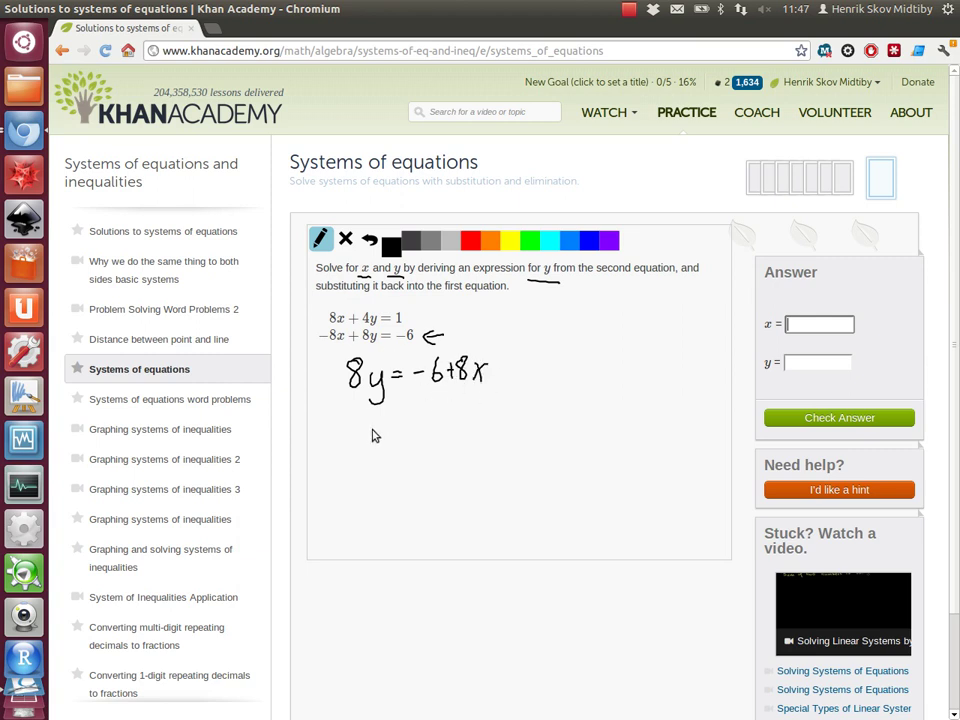
Step: Handwrite the expression for y, y = -6/8 + x, below the rearranged second equation
mouse_move(359, 428)
left_mouse_down()
mouse_move(370, 441)
mouse_move(362, 458)
mouse_move(392, 431)
left_mouse_up()
left_click_drag(378, 441, 393, 440)
left_click_drag(430, 404, 423, 413)
left_click_drag(409, 430, 457, 437)
mouse_move(451, 431)
left_mouse_down()
mouse_move(450, 445)
mouse_move(474, 449)
left_mouse_up()
left_click_drag(473, 430, 461, 450)
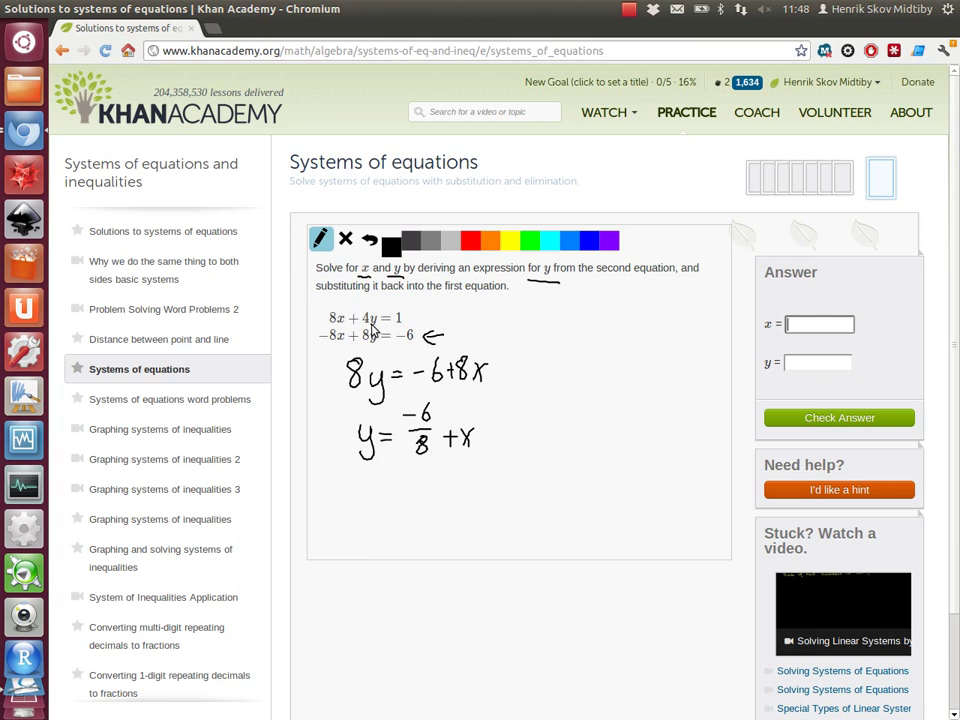
Step: Draw a vertical divider and an arrow from the first equation, then write the substituted equation 8x + 4(-6/8 + x) = 1 beside it
left_click_drag(503, 318, 505, 505)
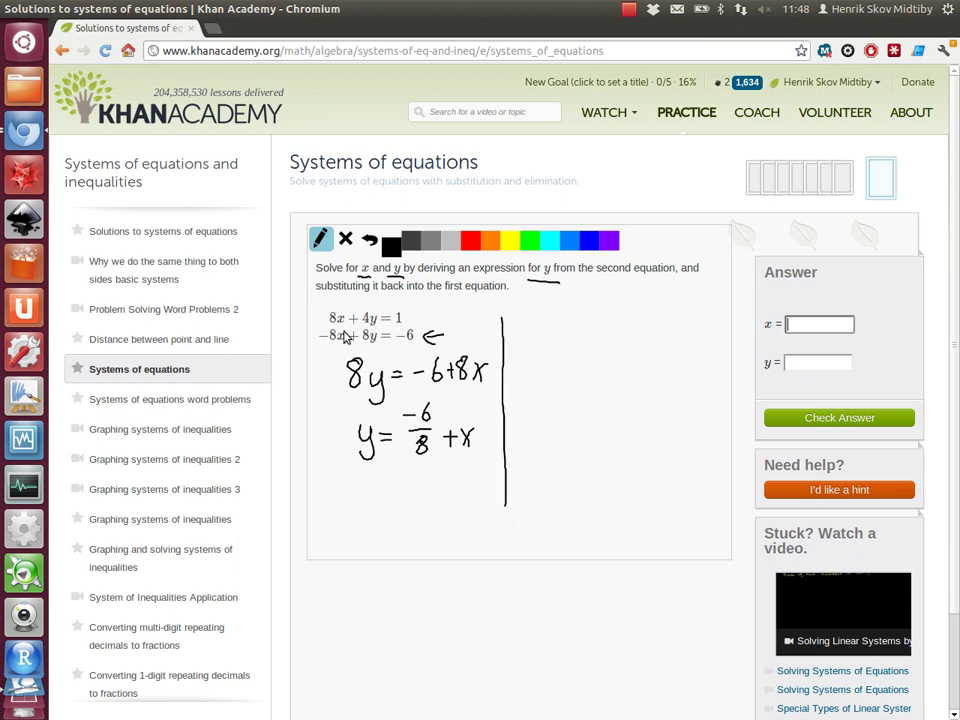
mouse_move(528, 318)
left_mouse_down()
mouse_move(522, 330)
mouse_move(527, 320)
mouse_move(544, 342)
left_mouse_up()
left_click_drag(545, 326, 531, 343)
mouse_move(410, 313)
left_mouse_down()
mouse_move(498, 314)
mouse_move(500, 324)
left_mouse_up()
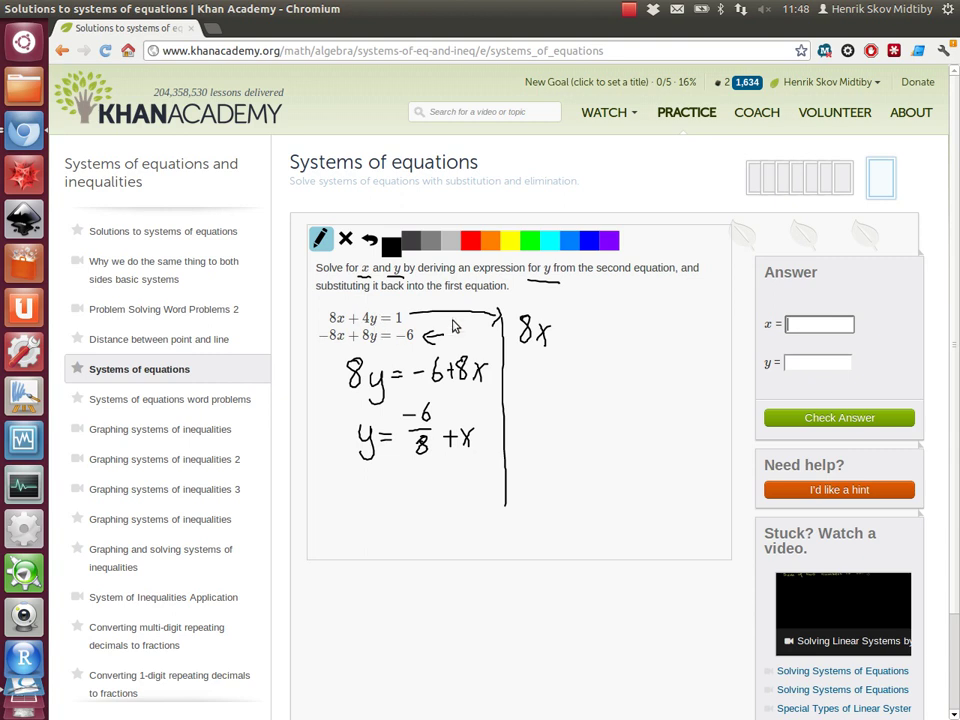
left_click_drag(562, 326, 562, 344)
mouse_move(575, 322)
left_mouse_down()
mouse_move(594, 360)
mouse_move(612, 325)
mouse_move(630, 340)
mouse_move(616, 347)
mouse_move(655, 345)
left_mouse_up()
mouse_move(647, 337)
left_mouse_down()
mouse_move(647, 354)
mouse_move(671, 354)
left_mouse_up()
mouse_move(671, 338)
left_mouse_down()
mouse_move(659, 354)
mouse_move(677, 368)
mouse_move(700, 344)
left_mouse_up()
left_click_drag(688, 352, 710, 364)
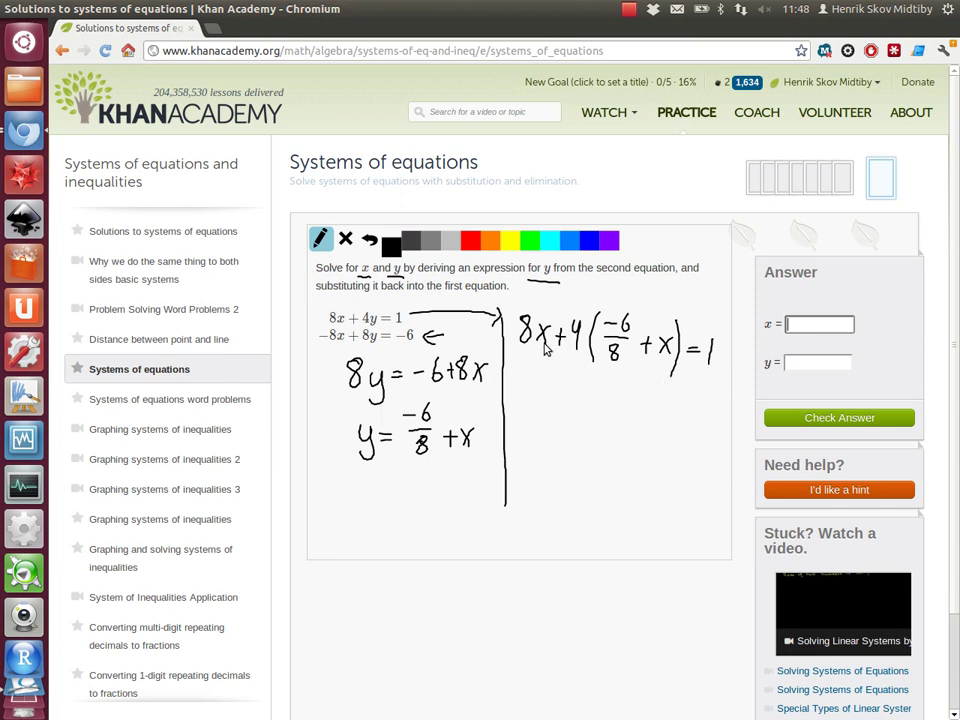
Step: Write the expanded equation, 8x - 3 + 4x = 1, below the substituted equation
mouse_move(530, 379)
left_mouse_down()
mouse_move(524, 398)
mouse_move(530, 380)
mouse_move(548, 402)
left_mouse_up()
mouse_move(548, 386)
left_mouse_down()
mouse_move(537, 402)
mouse_move(556, 402)
left_mouse_up()
left_click_drag(548, 394, 562, 394)
left_click_drag(553, 388, 580, 396)
left_click_drag(586, 387, 585, 404)
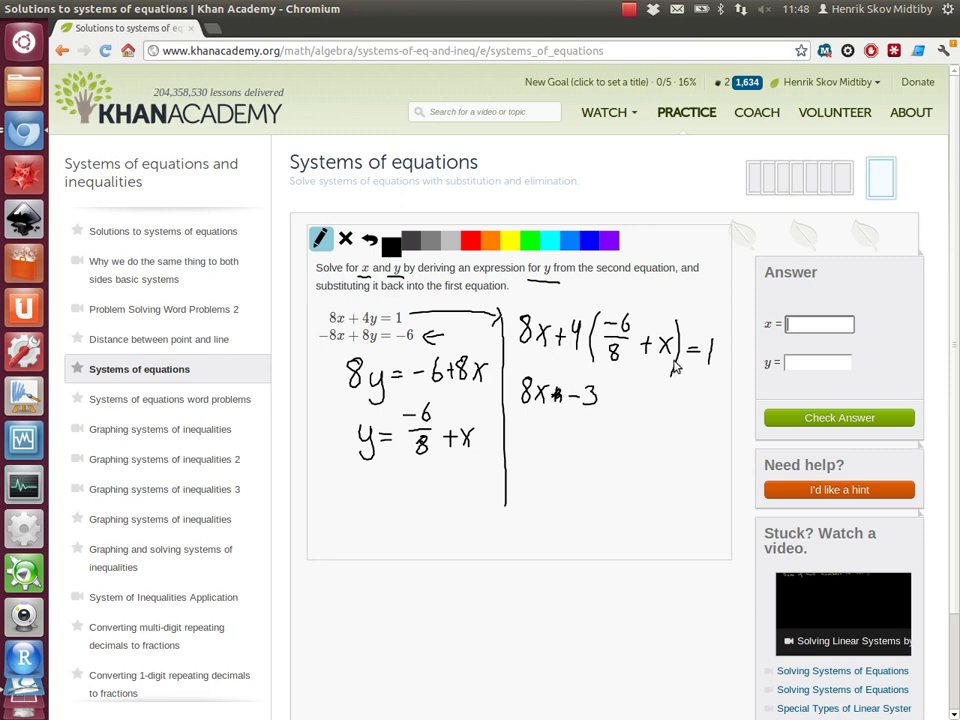
left_click_drag(606, 395, 619, 395)
mouse_move(612, 387)
left_mouse_down()
mouse_move(612, 404)
mouse_move(638, 397)
left_mouse_up()
mouse_move(634, 386)
left_mouse_down()
mouse_move(634, 406)
mouse_move(650, 406)
left_mouse_up()
mouse_move(650, 394)
left_mouse_down()
mouse_move(641, 406)
mouse_move(669, 398)
left_mouse_up()
left_click_drag(657, 405, 670, 404)
left_click_drag(681, 393, 679, 412)
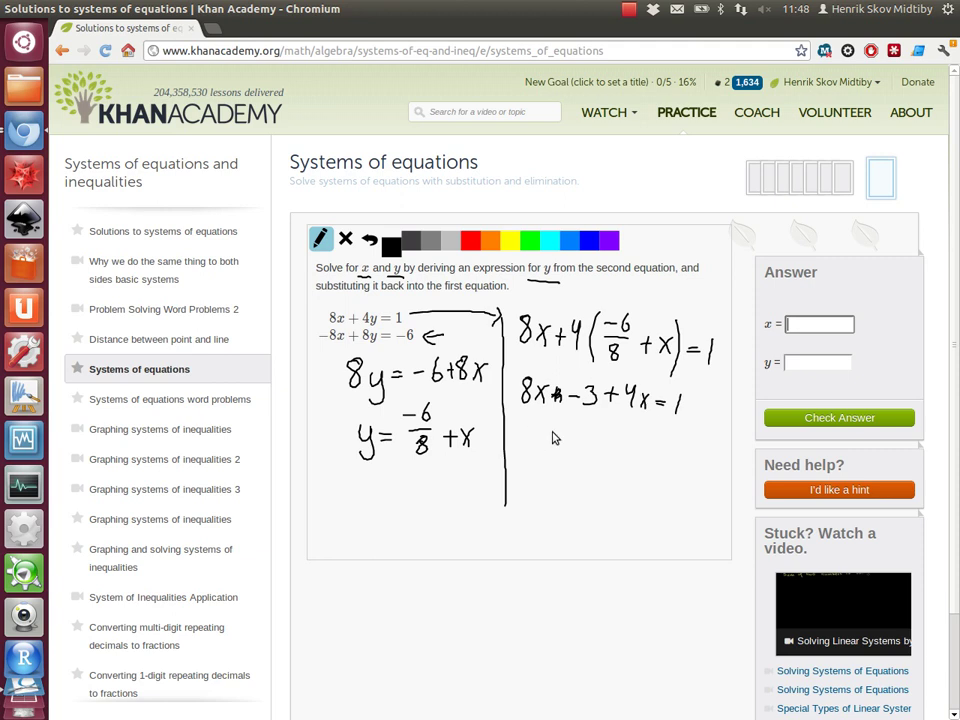
Step: Write the collected terms, 12x = 4, below the expanded equation
left_click_drag(540, 432, 540, 454)
mouse_move(548, 437)
left_mouse_down()
mouse_move(561, 455)
mouse_move(577, 456)
left_mouse_up()
mouse_move(577, 441)
left_mouse_down()
mouse_move(565, 456)
mouse_move(636, 448)
left_mouse_up()
left_click_drag(631, 432, 632, 460)
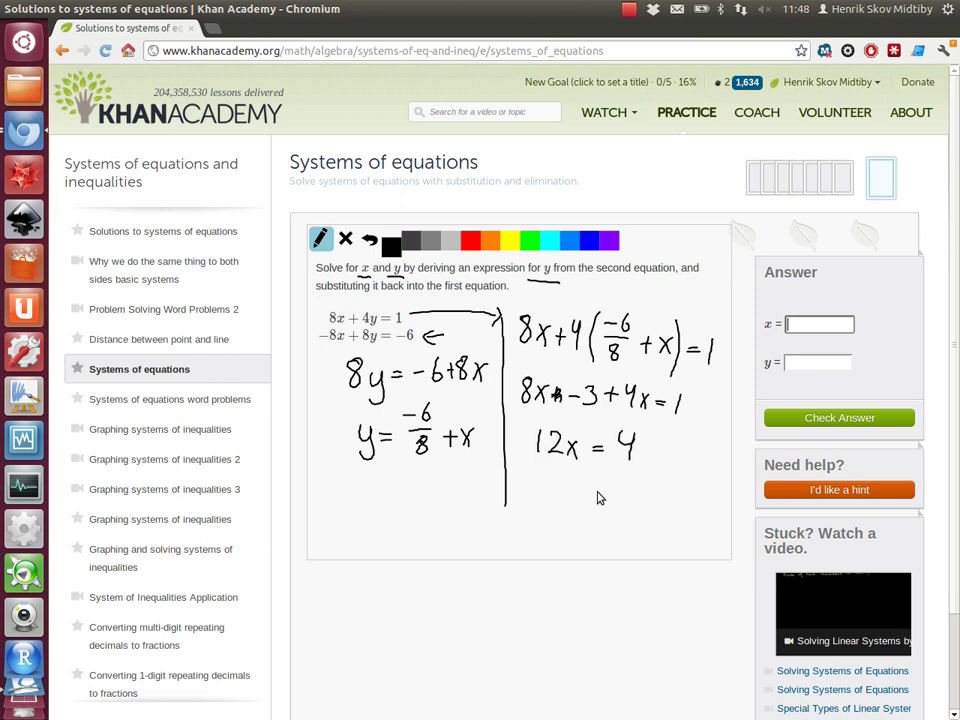
Step: Write the solution for x, x = 4/12 = 1/3, below the collected terms
left_click_drag(561, 480, 576, 498)
mouse_move(576, 480)
left_mouse_down()
mouse_move(562, 499)
mouse_move(597, 487)
left_mouse_up()
left_click_drag(586, 494, 624, 481)
left_click_drag(621, 469, 627, 491)
mouse_move(612, 499)
left_mouse_down()
mouse_move(612, 512)
mouse_move(628, 511)
mouse_move(647, 491)
left_mouse_up()
left_click_drag(637, 499, 671, 491)
left_click_drag(658, 498, 658, 513)
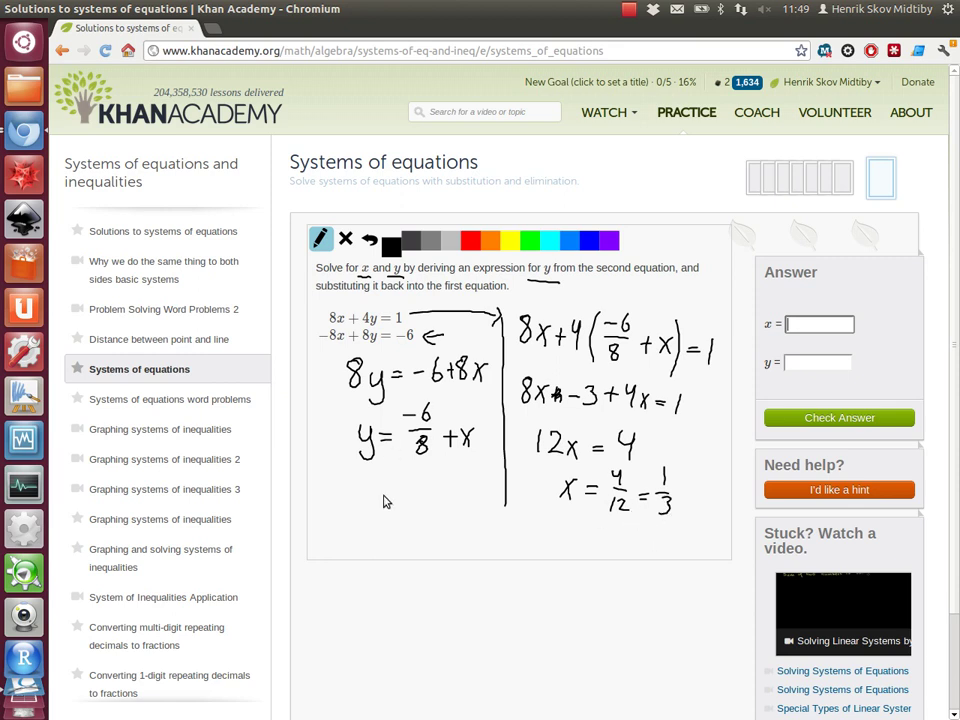
Step: Substitute the found x into the y expression, writing = -6/8 + 1/3 below it
left_click_drag(381, 483, 392, 490)
mouse_move(403, 470)
left_mouse_down()
mouse_move(426, 488)
mouse_move(418, 500)
mouse_move(472, 485)
left_mouse_up()
left_click_drag(458, 490, 457, 503)
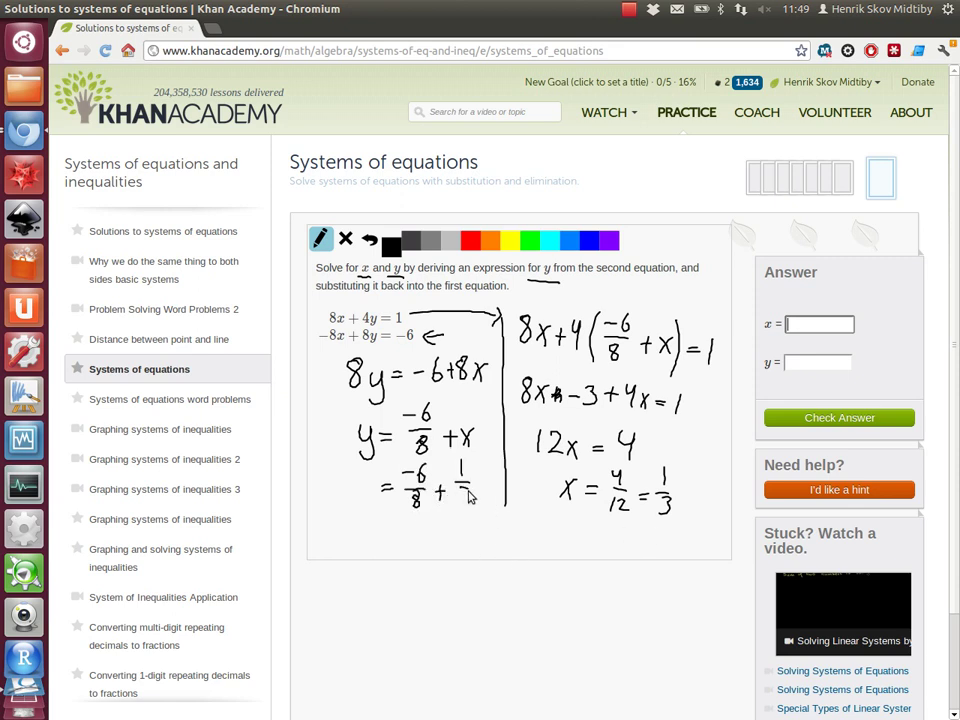
Step: Reduce the first fraction of the y expression, writing = -3/4 + 1/3 = on the next line
left_click_drag(382, 535, 392, 535)
left_click_drag(382, 540, 392, 540)
mouse_move(407, 533)
left_mouse_down()
mouse_move(413, 527)
mouse_move(423, 560)
mouse_move(449, 540)
left_mouse_up()
mouse_move(442, 533)
left_mouse_down()
mouse_move(442, 547)
mouse_move(462, 533)
mouse_move(460, 556)
mouse_move(493, 537)
left_mouse_up()
left_click_drag(483, 545, 495, 544)
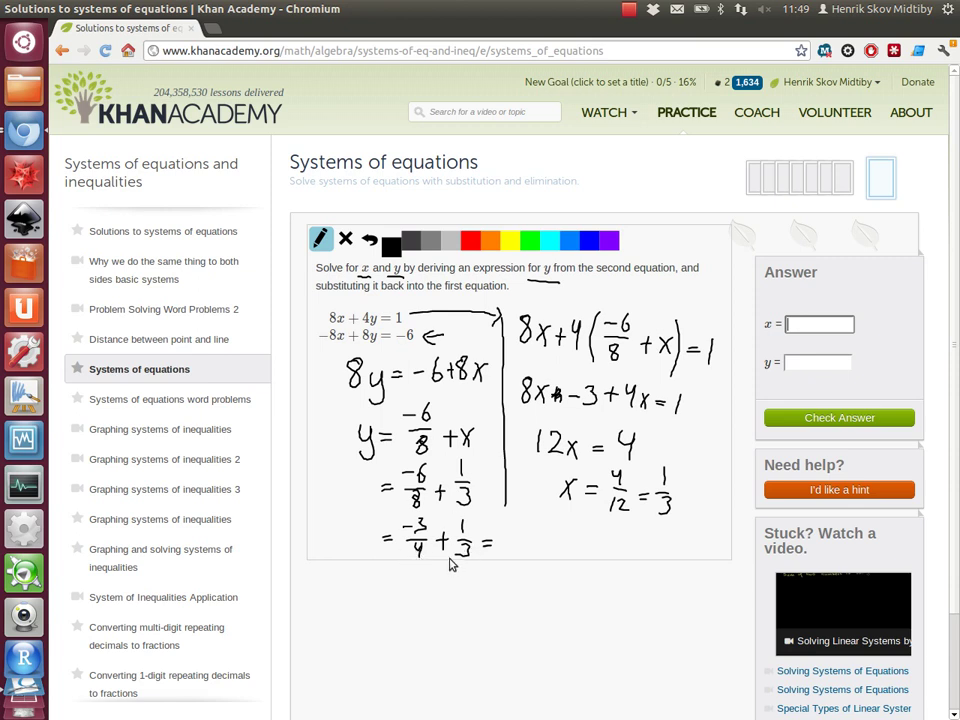
Step: Complete the calculation of y over a common denominator, writing (-9 + 4)/12 = -5/12
left_click_drag(503, 526, 515, 525)
mouse_move(527, 521)
left_mouse_down()
mouse_move(524, 535)
mouse_move(553, 533)
mouse_move(546, 554)
left_mouse_up()
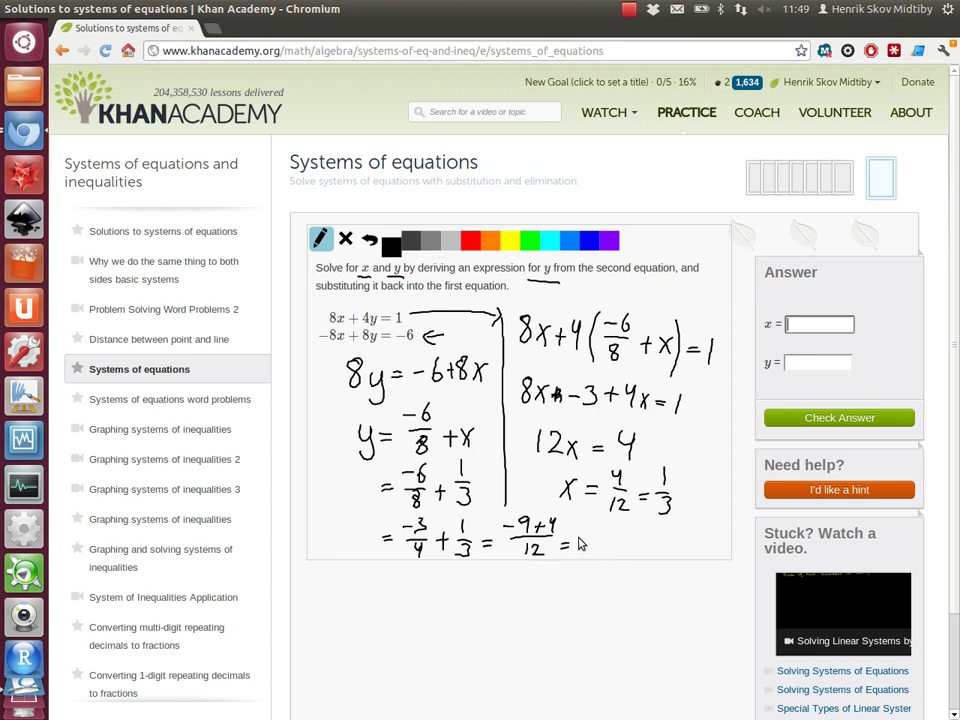
left_click_drag(583, 533, 592, 533)
mouse_move(604, 527)
left_mouse_down()
mouse_move(587, 556)
mouse_move(601, 556)
left_mouse_up()
Step: Enter 1/3 for x and -5/12 for y as the exercise's answers
key("Tab")
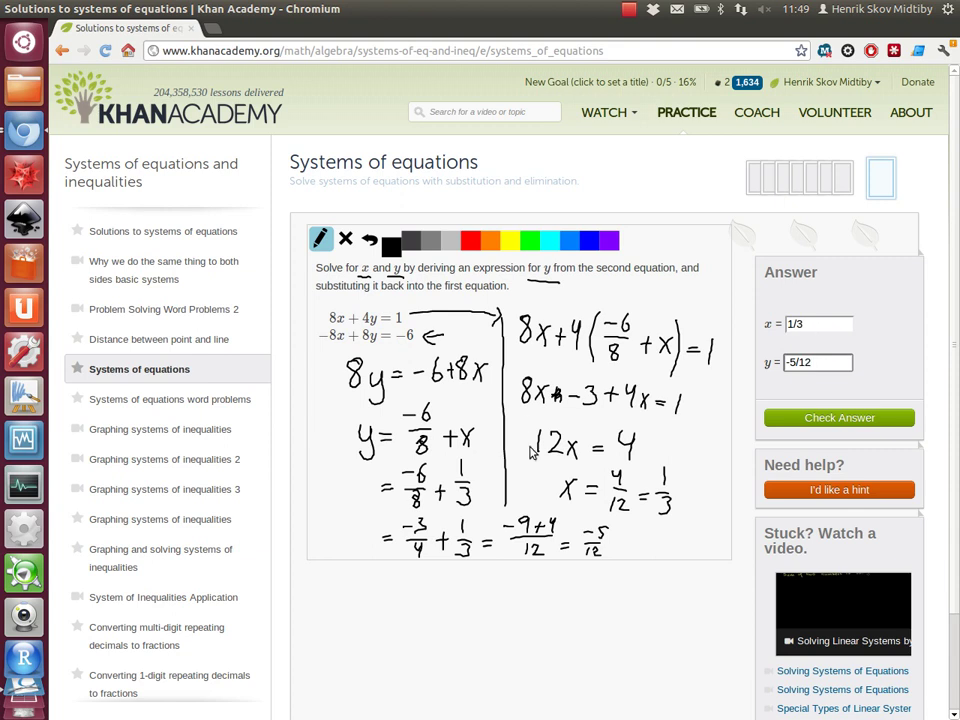
Step: Submit the answers, continuing to the next question, and switch to the current goal's Quadratic formula exercise
left_click(815, 418)
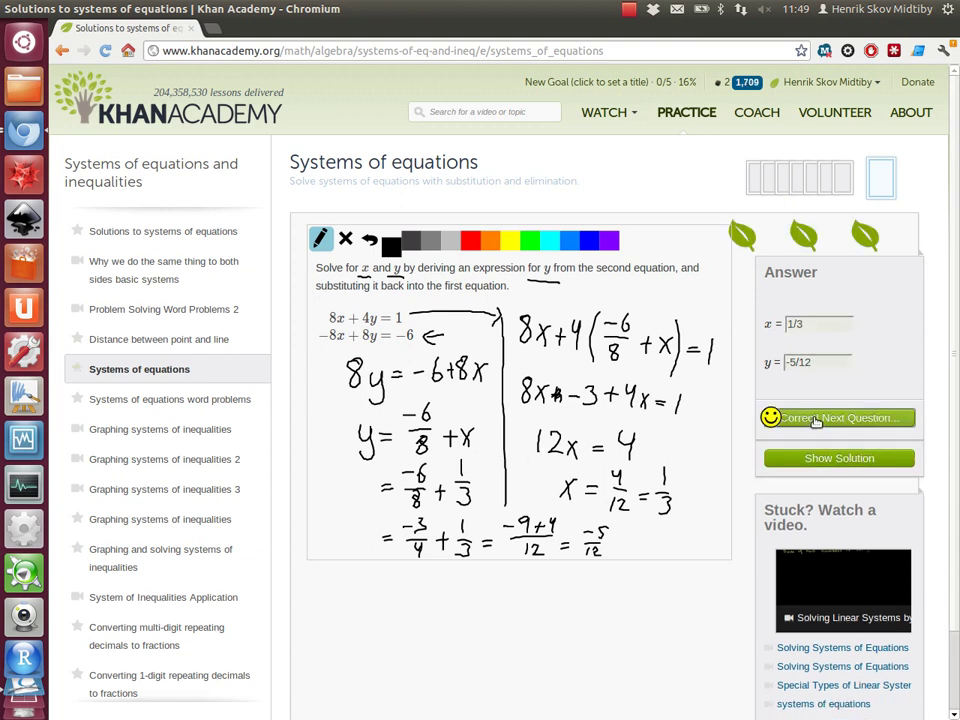
left_click(815, 420)
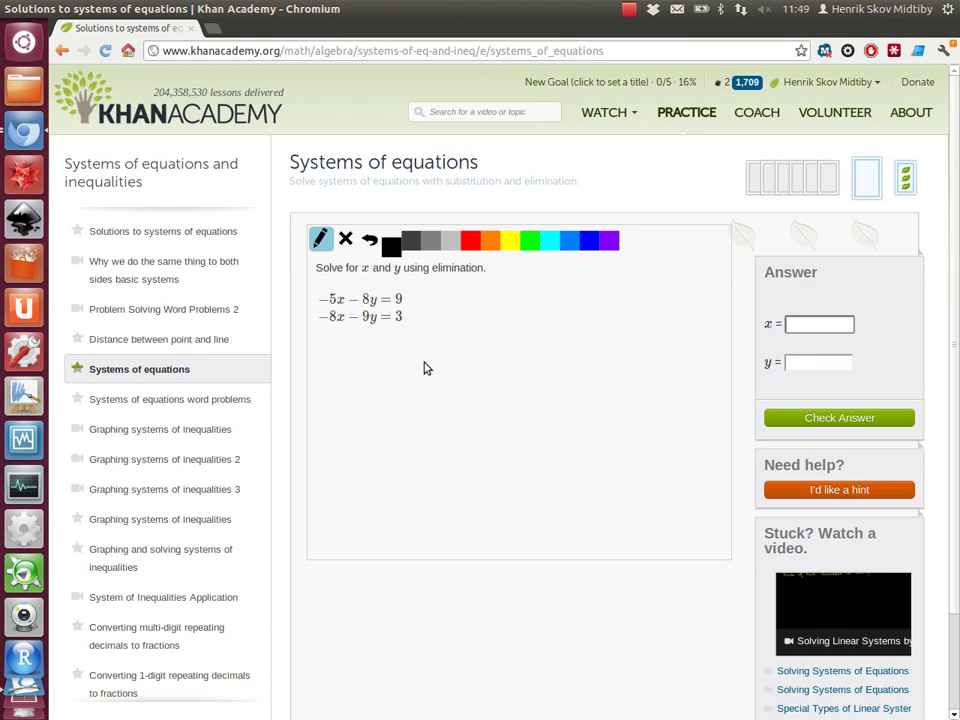
left_click(626, 86)
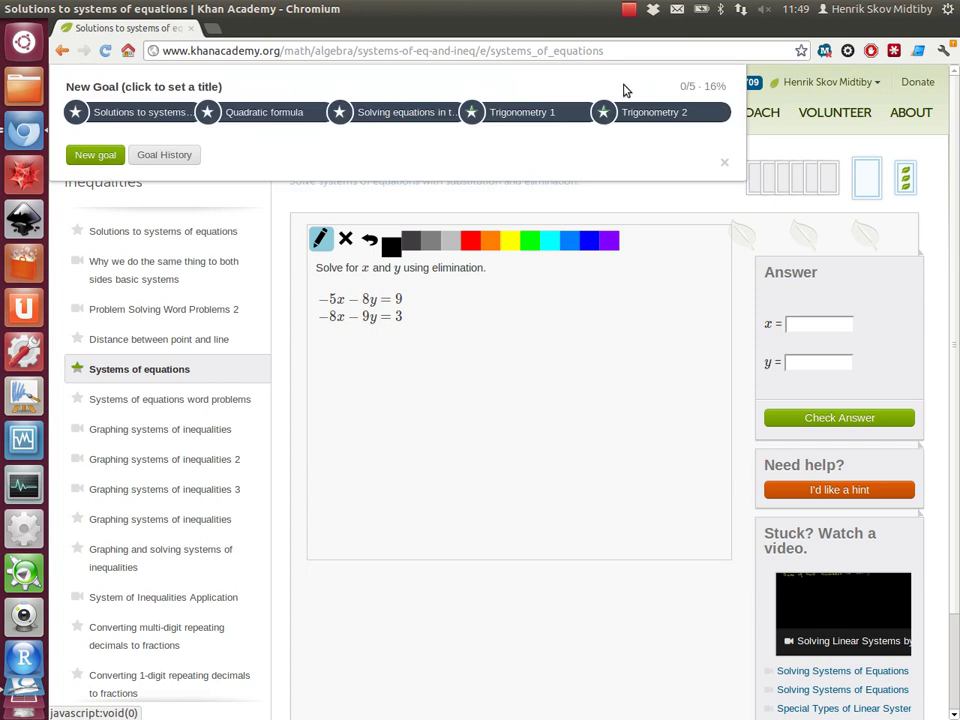
left_click(262, 113)
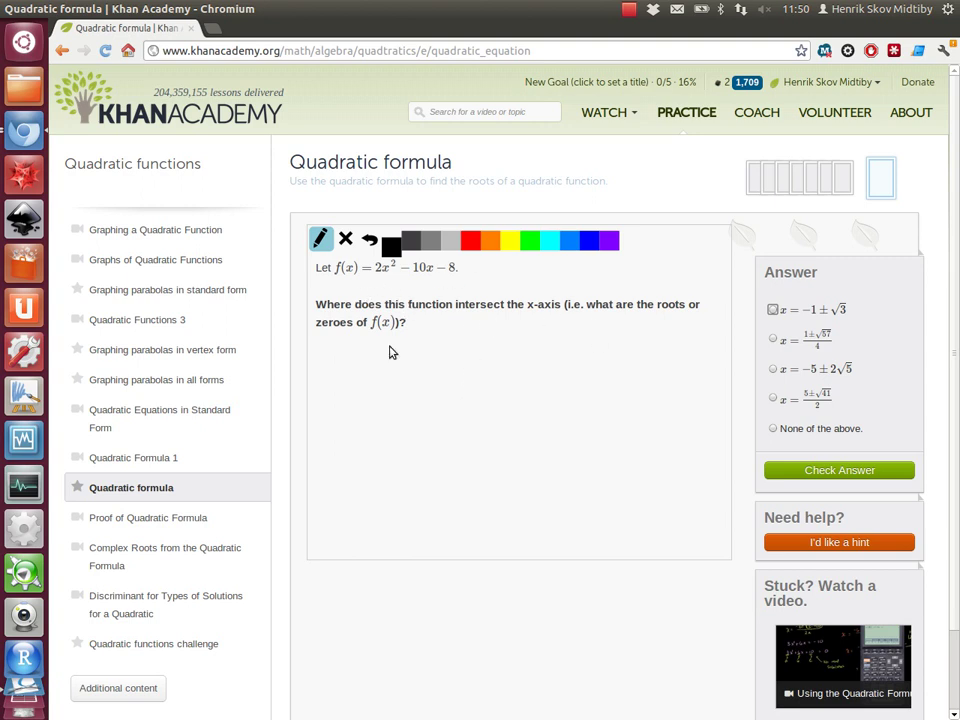
Step: Write the general quadratic formula, (-b ± √(b² - 4·a·c)) / (2·a), below the question on the scratchpad
left_click_drag(358, 365, 401, 364)
mouse_move(393, 356)
left_mouse_down()
mouse_move(393, 376)
mouse_move(433, 345)
mouse_move(454, 375)
mouse_move(465, 362)
mouse_move(472, 372)
left_mouse_up()
left_click_drag(479, 369, 553, 383)
left_click(537, 375)
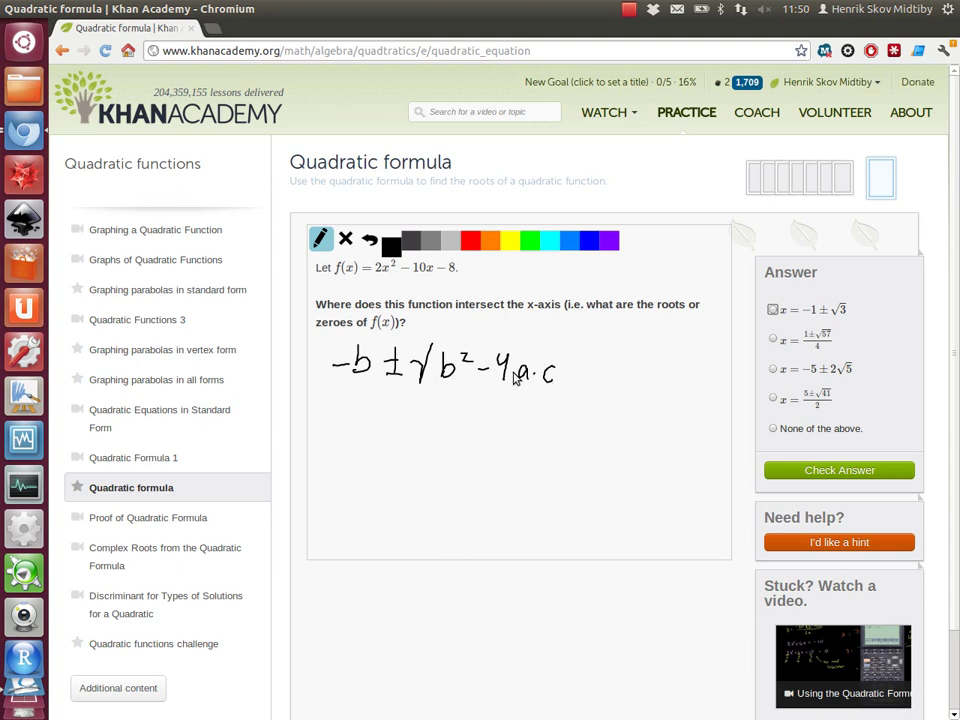
left_click_drag(440, 344, 566, 344)
left_click_drag(338, 389, 567, 398)
mouse_move(426, 412)
left_mouse_down()
mouse_move(431, 431)
mouse_move(473, 432)
left_mouse_up()
left_click(449, 421)
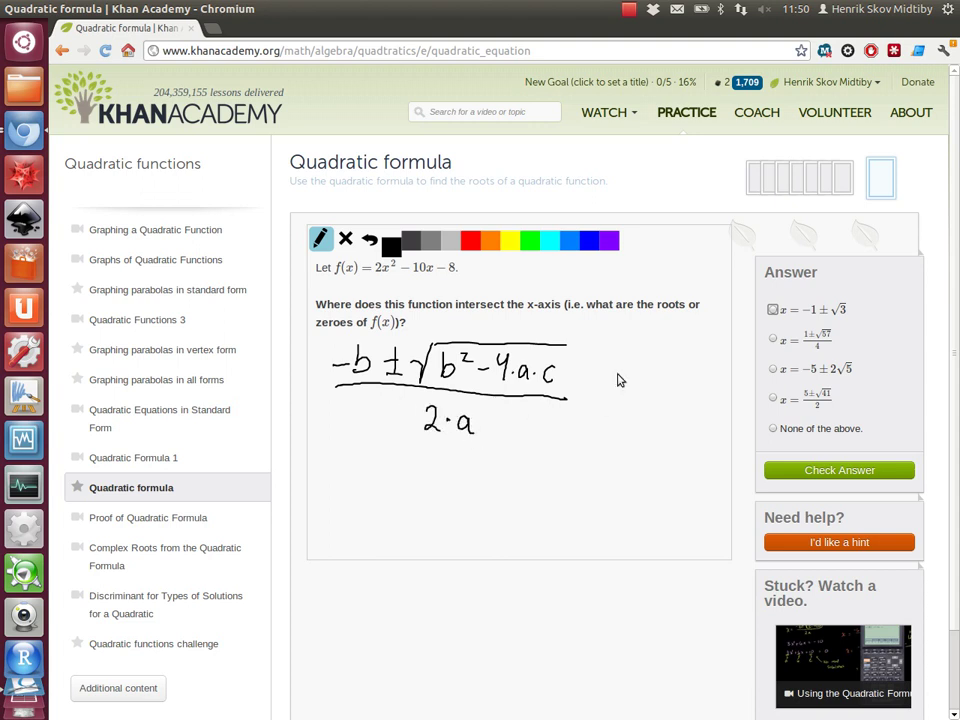
Step: Draw a vertical divider beside the formula and list the coefficients a = 2, b = -10 and c = -8 next to it
left_click_drag(589, 334, 580, 413)
mouse_move(616, 331)
left_mouse_down()
mouse_move(620, 346)
mouse_move(643, 332)
left_mouse_up()
left_click_drag(631, 340, 645, 339)
left_click_drag(655, 331, 669, 347)
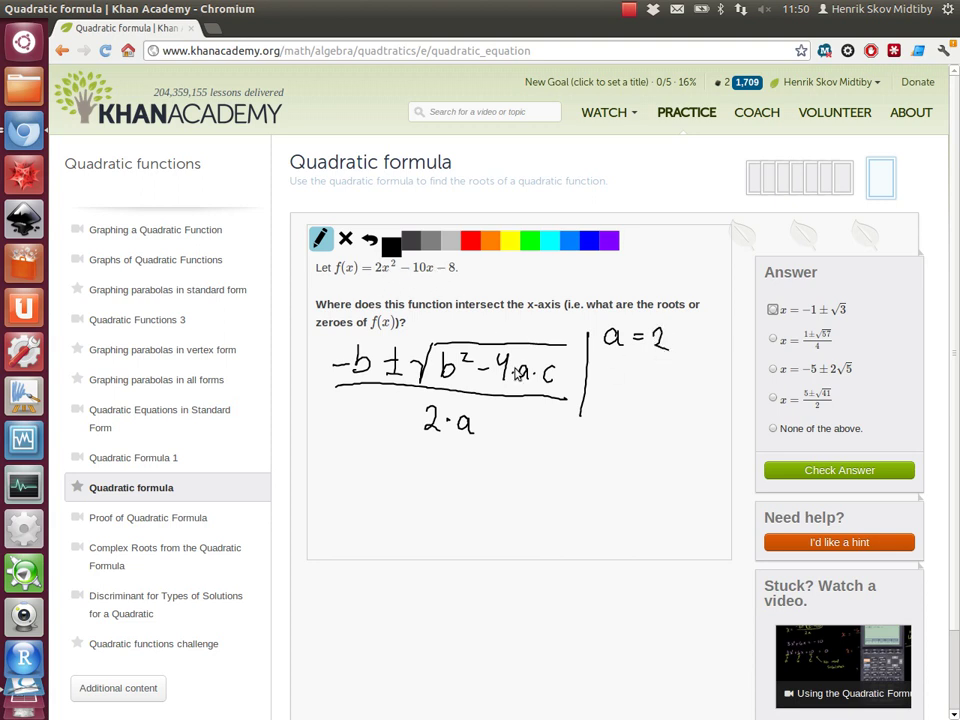
mouse_move(608, 368)
left_mouse_down()
mouse_move(620, 387)
mouse_move(640, 372)
left_mouse_up()
left_click_drag(625, 382, 652, 378)
mouse_move(658, 369)
left_mouse_down()
mouse_move(659, 387)
mouse_move(667, 372)
left_mouse_up()
mouse_move(619, 407)
left_mouse_down()
mouse_move(608, 414)
mouse_move(621, 420)
mouse_move(641, 409)
left_mouse_up()
left_click_drag(629, 417, 668, 411)
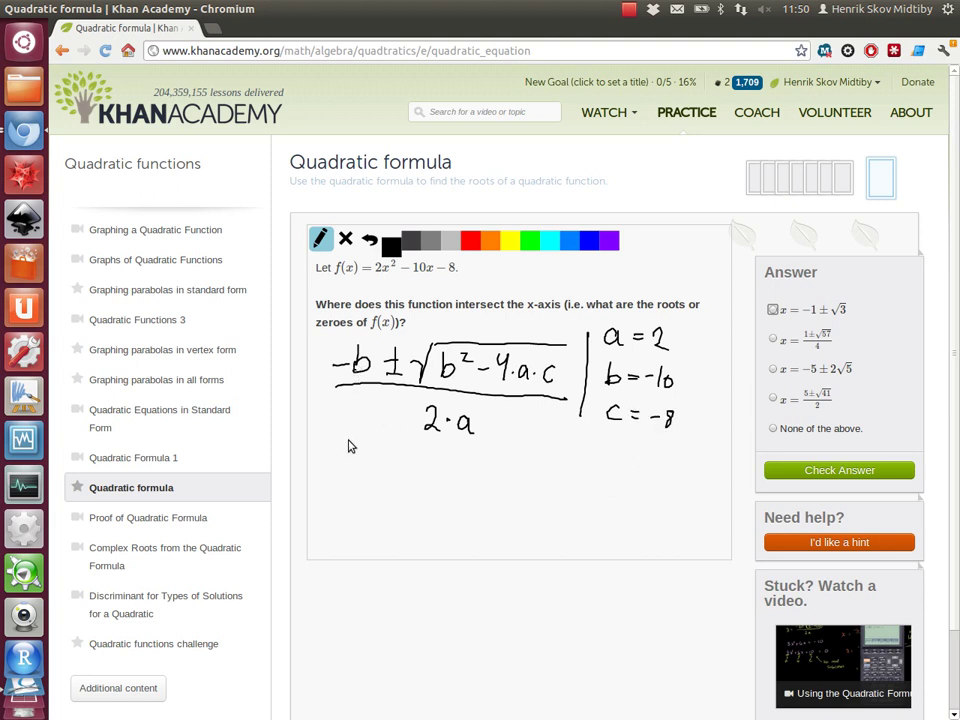
Step: Draw a separator line under the formula and write the substituted numerator 10 ± √100 + 64 beneath it
left_click_drag(328, 431, 590, 443)
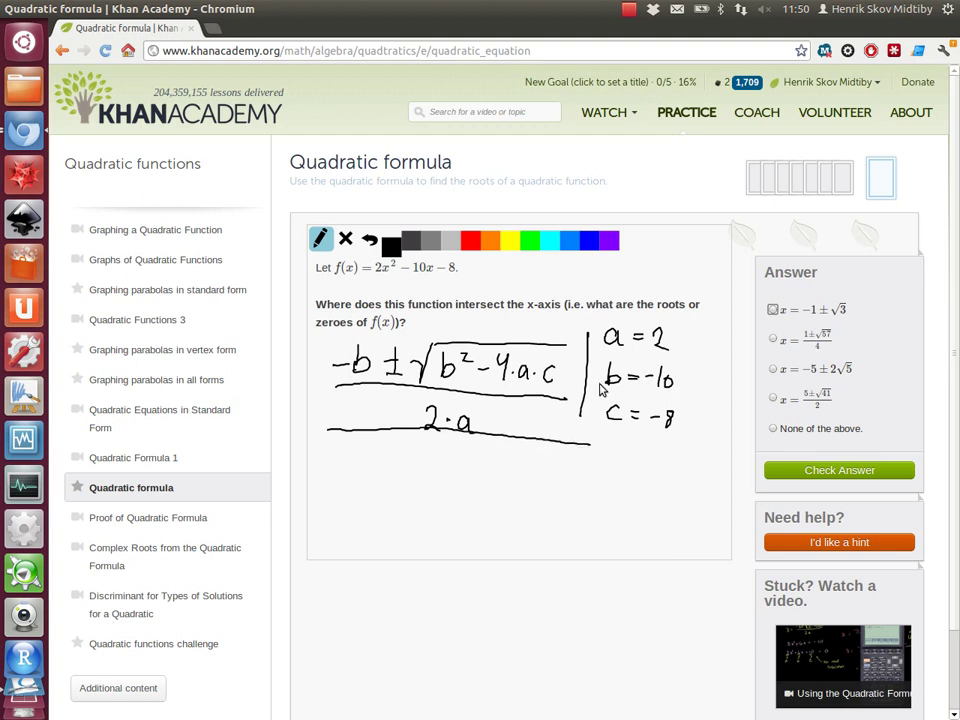
mouse_move(336, 455)
left_mouse_down()
mouse_move(336, 468)
mouse_move(369, 459)
mouse_move(373, 480)
mouse_move(400, 455)
left_mouse_up()
mouse_move(409, 463)
left_mouse_down()
mouse_move(410, 480)
mouse_move(420, 466)
mouse_move(452, 468)
left_mouse_up()
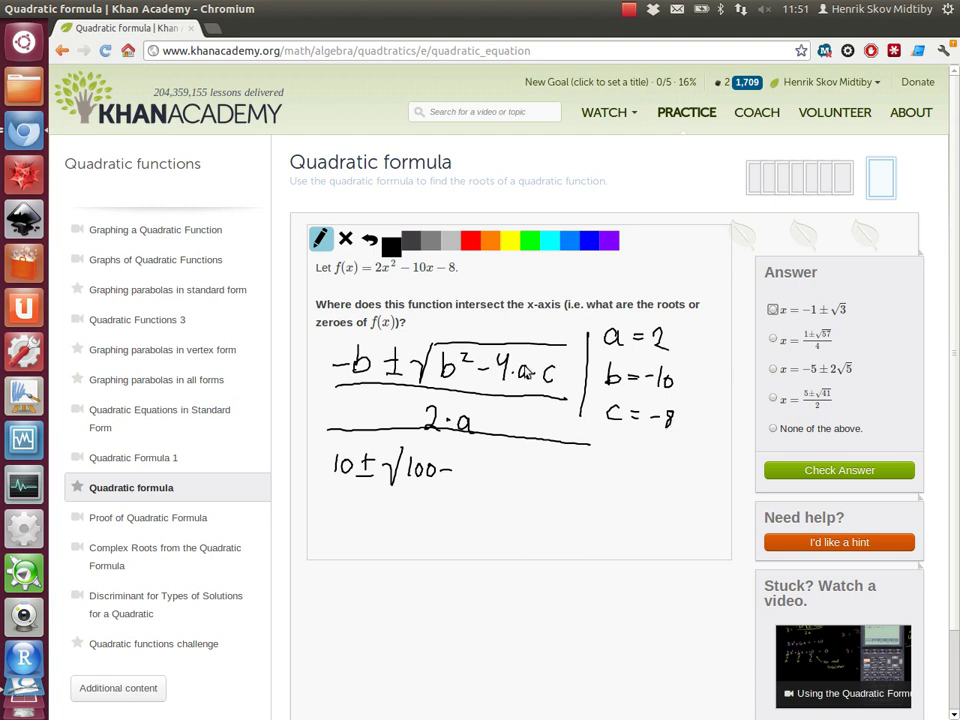
mouse_move(447, 460)
left_mouse_down()
mouse_move(447, 478)
mouse_move(479, 474)
left_mouse_up()
left_click_drag(477, 462, 477, 483)
Step: Extend the root sign over 100 + 64 and complete the fraction with the denominator 4, followed by an equals sign
left_click_drag(403, 451, 491, 449)
left_click_drag(340, 490, 484, 490)
left_click(448, 422)
left_click_drag(424, 500, 423, 526)
left_click_drag(500, 504, 516, 503)
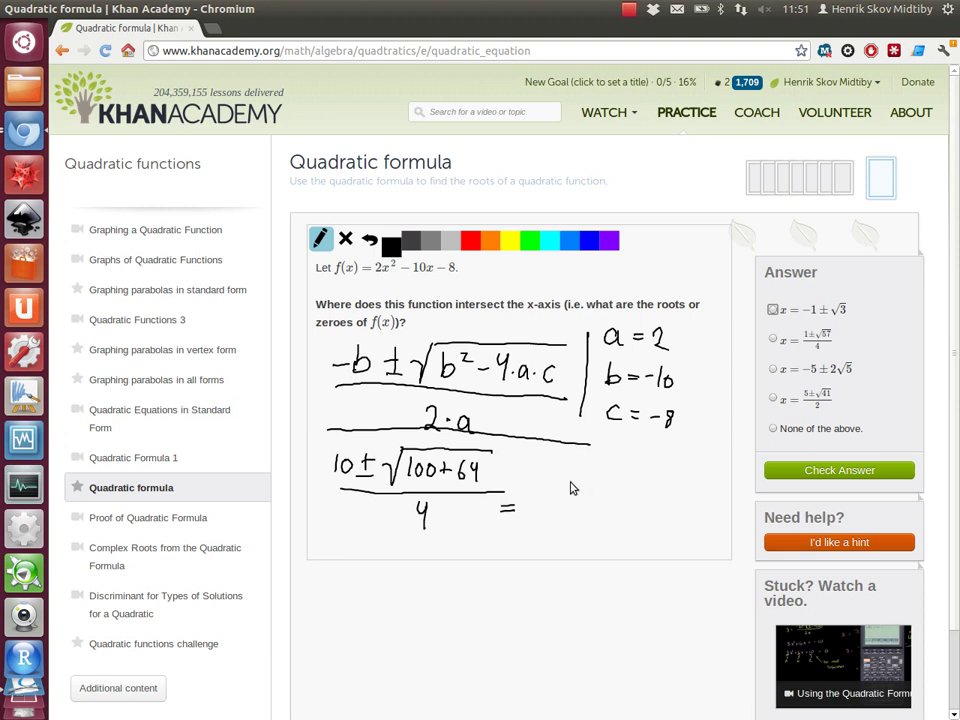